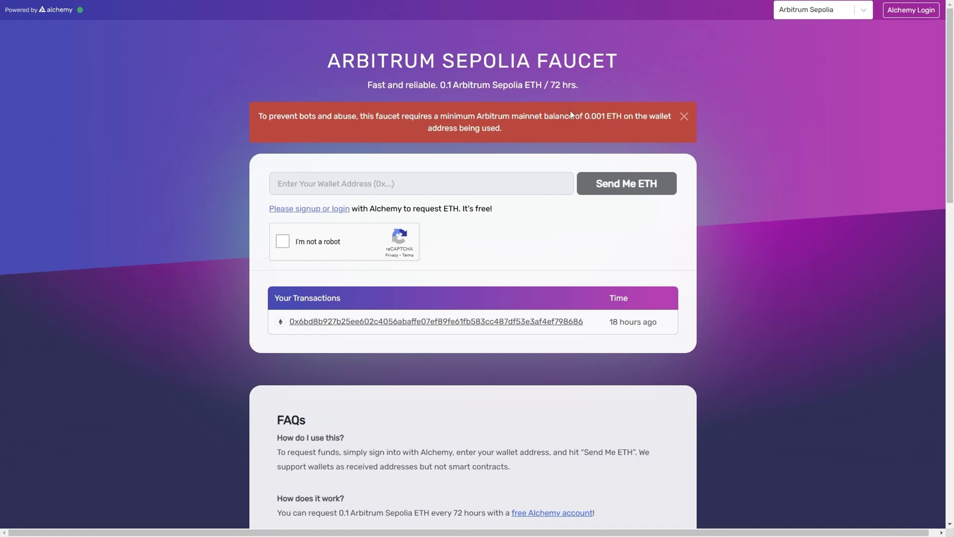
Stake to become a provider on Atlas Network, approving the spending cap and the transaction in MetaMask
drag(584, 116, 606, 117)
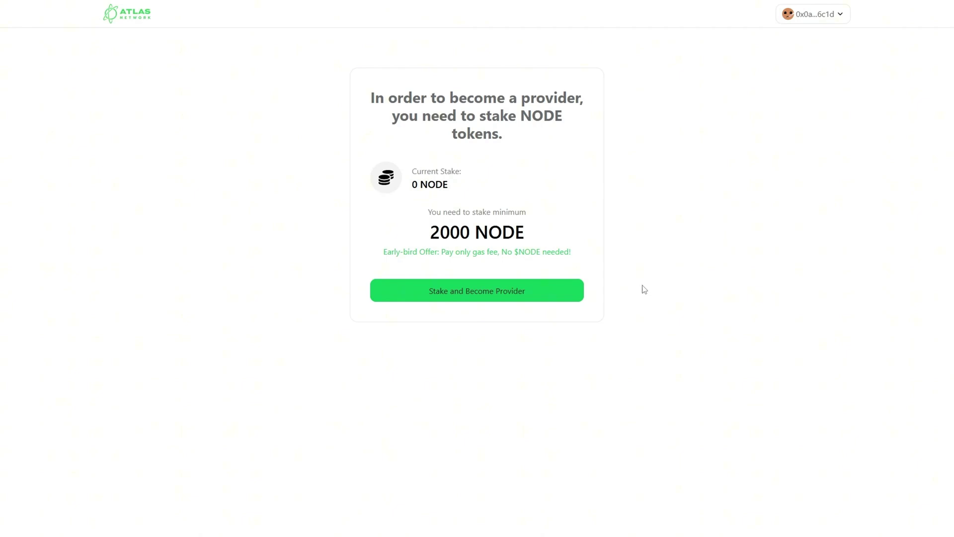
click(474, 299)
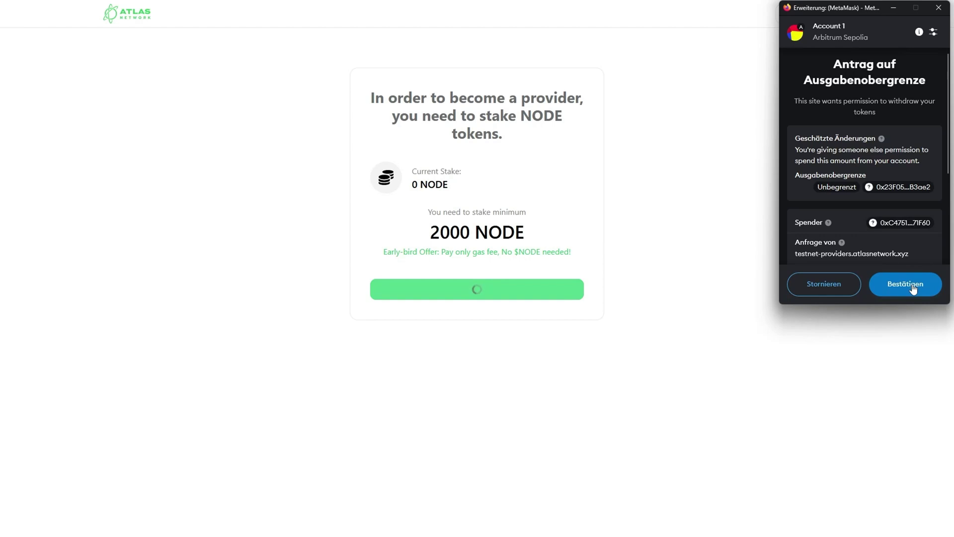
click(913, 288)
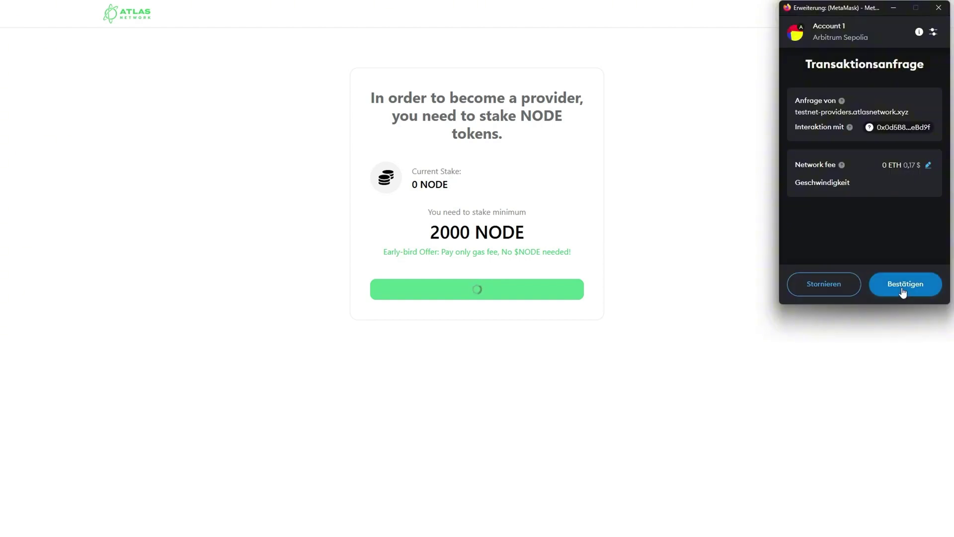
click(886, 291)
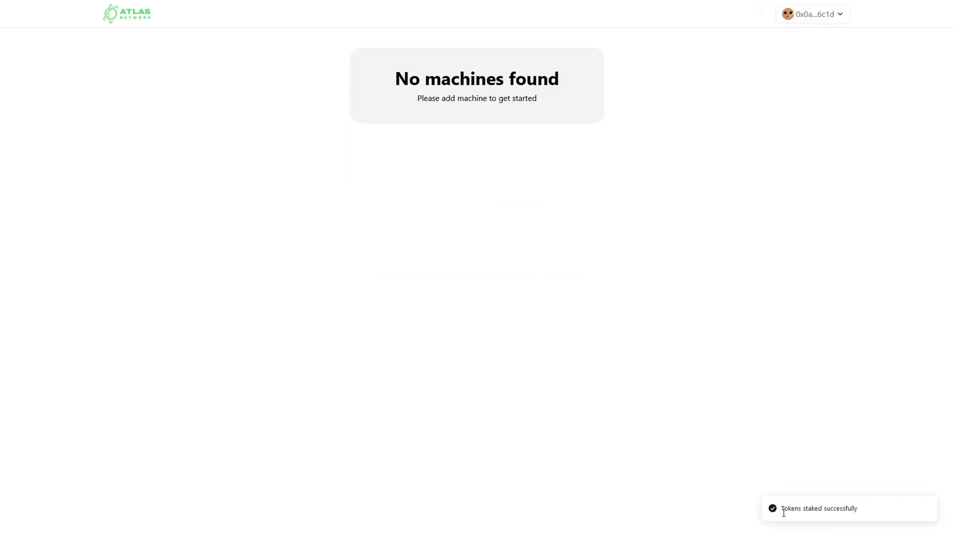
drag(782, 513, 864, 514)
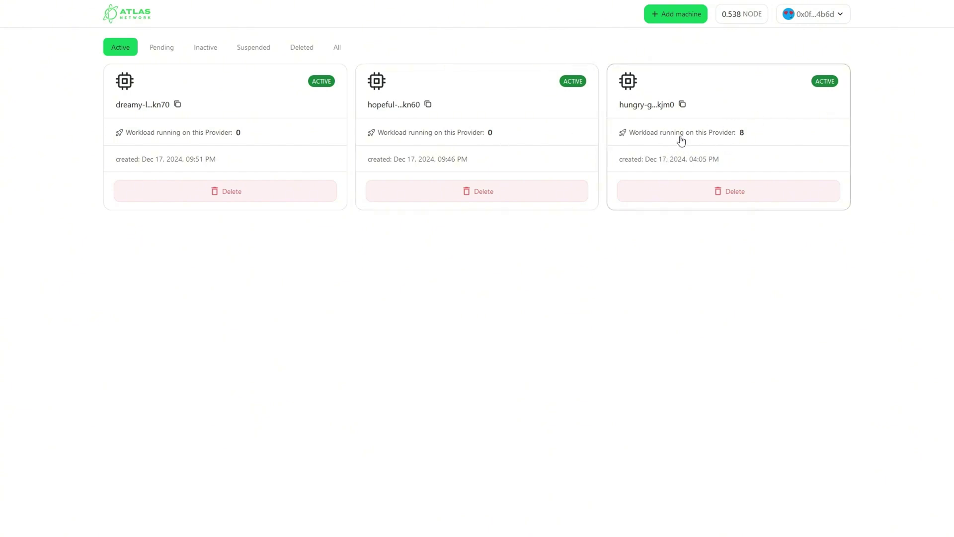
Open the active machine with running workloads and review its CPU cores, memory, disk, workloads and uptime health
click(740, 140)
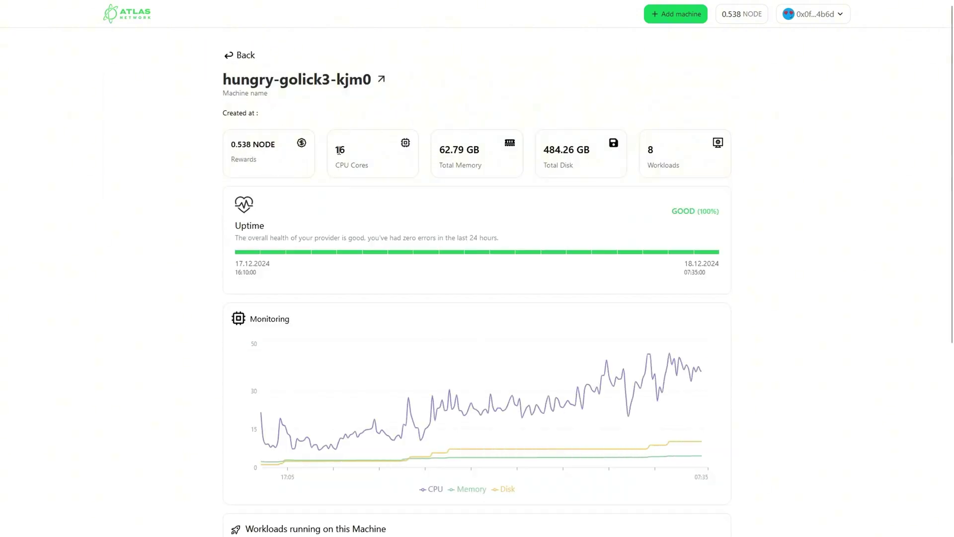
double_click(339, 150)
drag(440, 150, 595, 153)
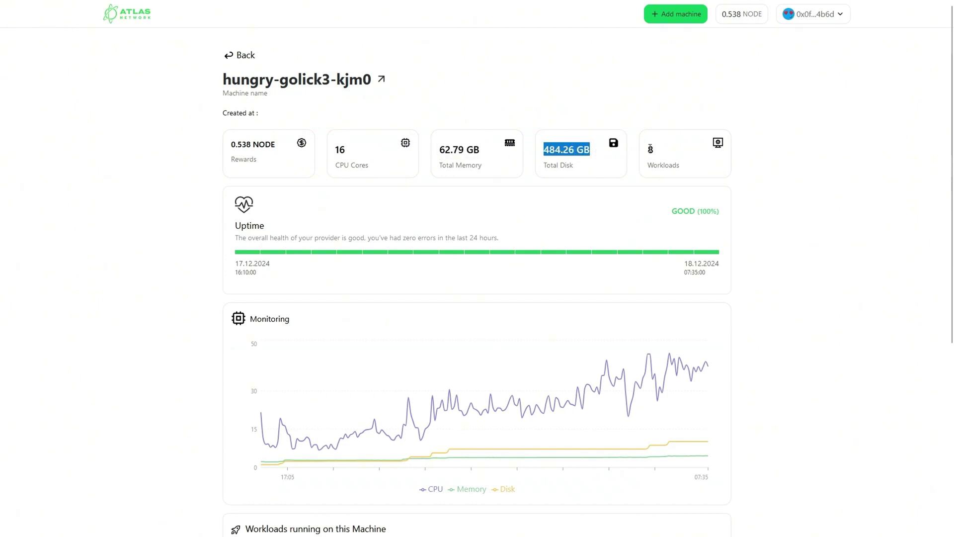
drag(660, 153, 642, 152)
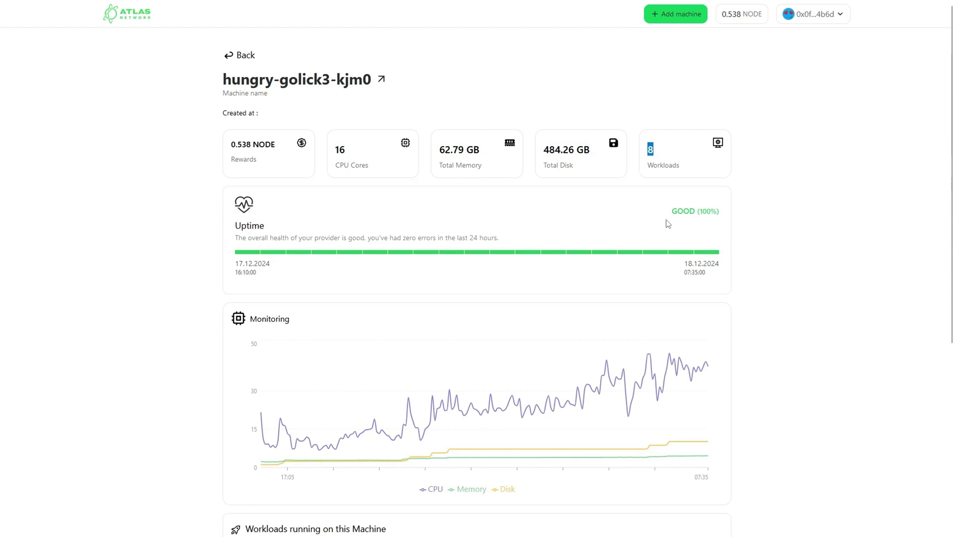
drag(671, 211, 719, 210)
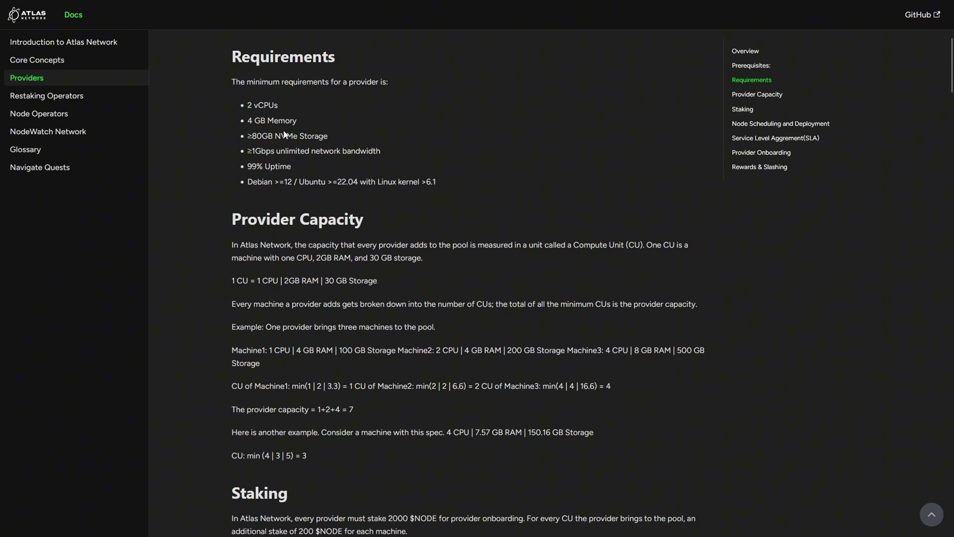
Examine the minimum provider requirements and the Compute Unit definition under Provider Capacity in the Atlas Network docs
drag(329, 137, 255, 137)
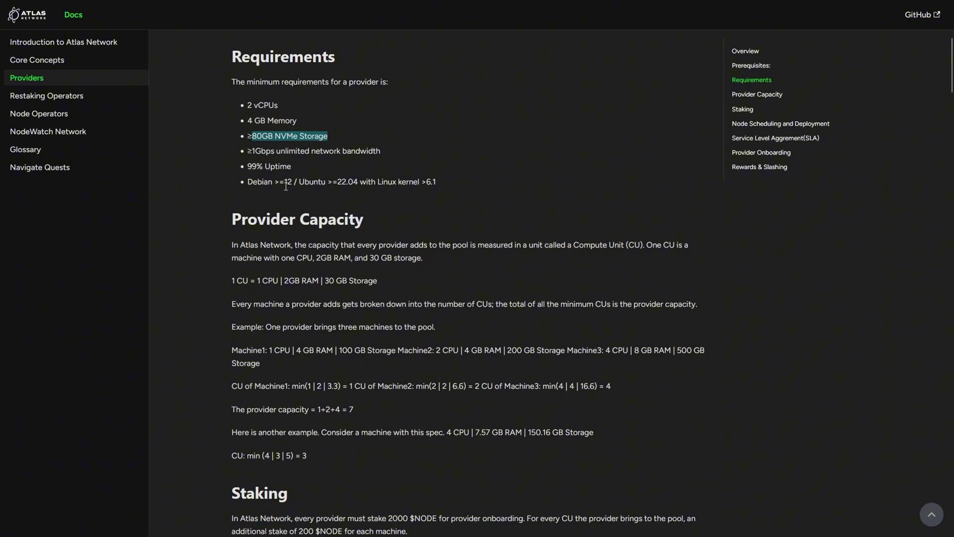
scroll(290, 202, down, 2)
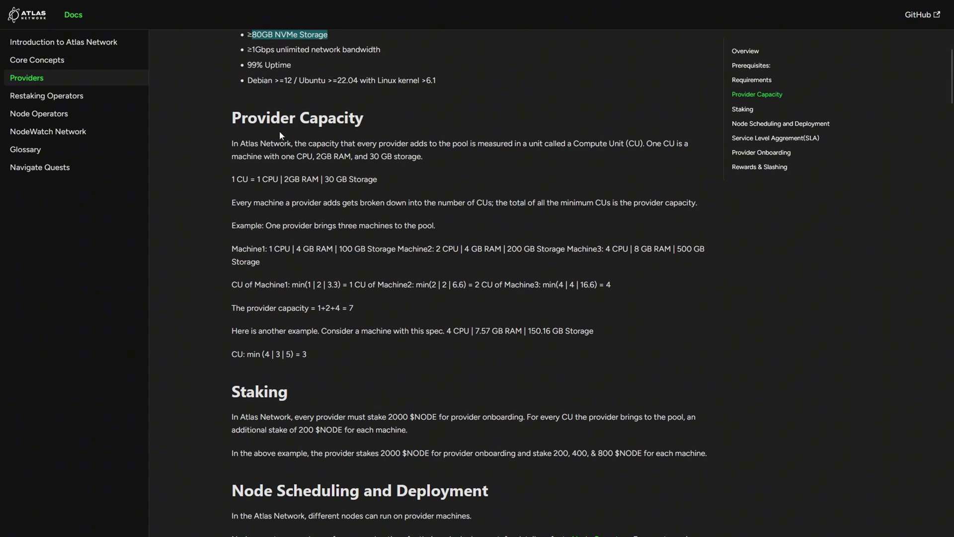
drag(648, 144, 674, 144)
drag(258, 180, 350, 181)
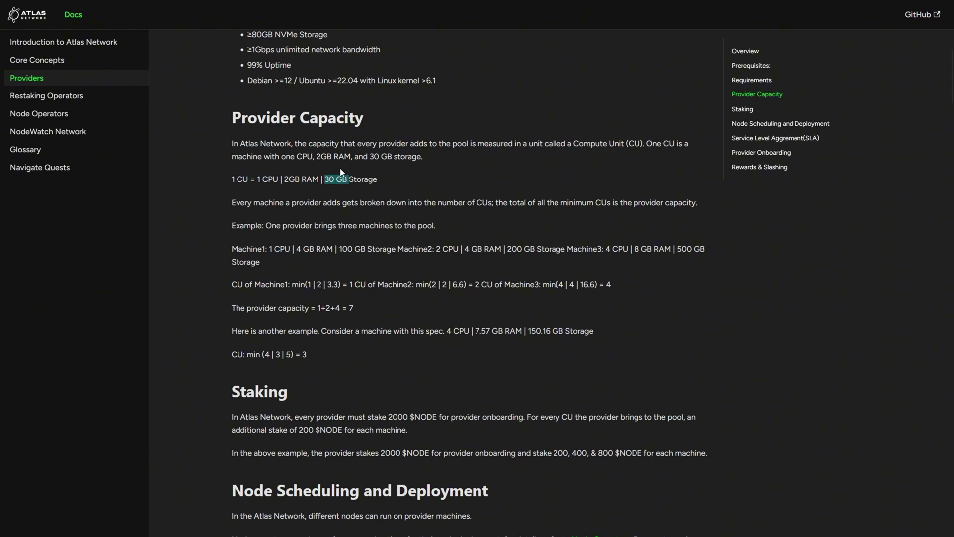
click(221, 177)
drag(226, 179, 384, 189)
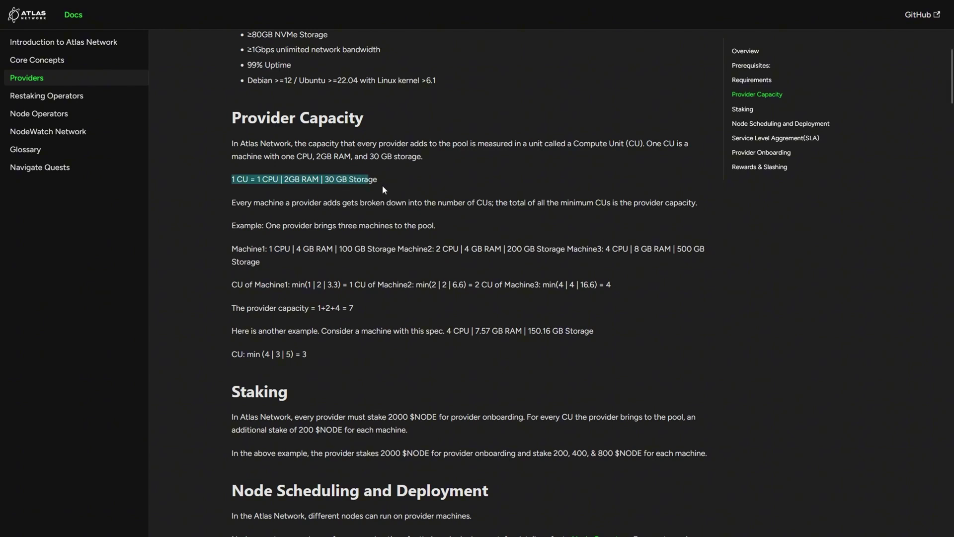
click(271, 183)
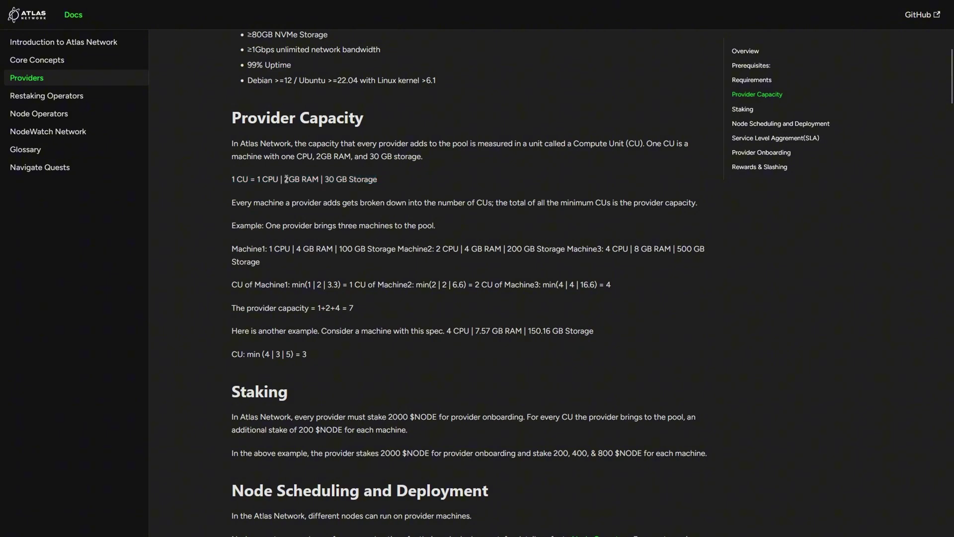
drag(283, 179, 350, 178)
scroll(274, 199, up, 2)
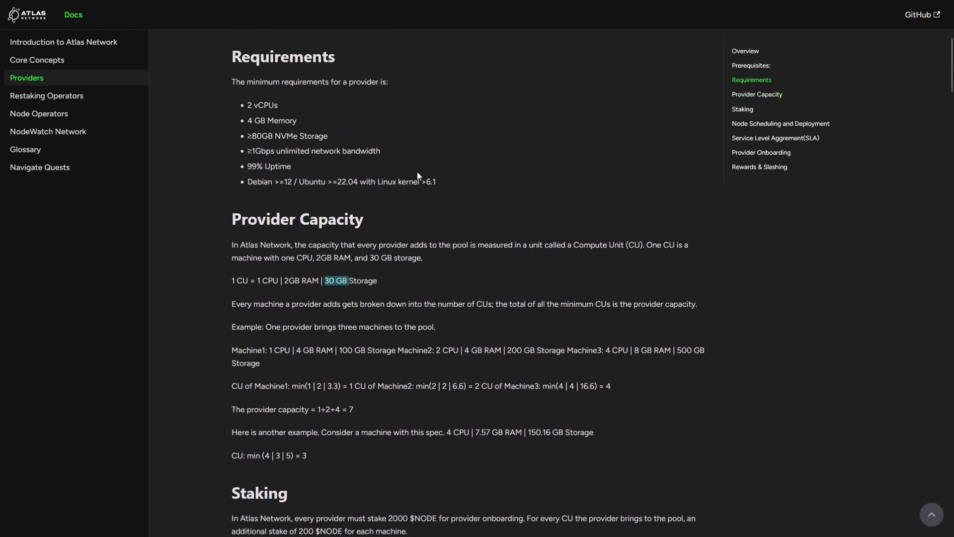
Read the Staking section for the provider onboarding stake and the additional stake per Compute Unit
scroll(696, 284, down, 5)
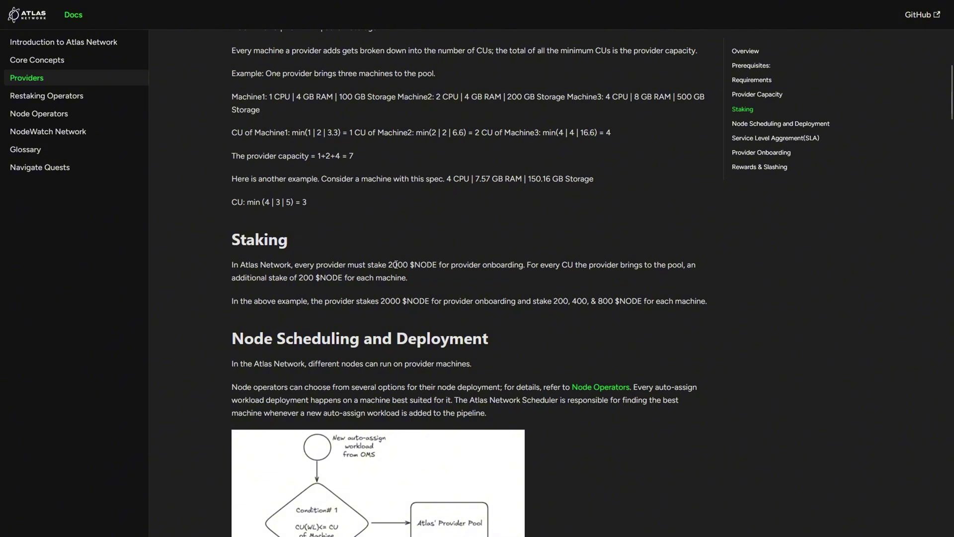
drag(387, 266, 418, 264)
drag(298, 278, 342, 278)
drag(561, 265, 568, 265)
click(298, 276)
drag(298, 276, 340, 278)
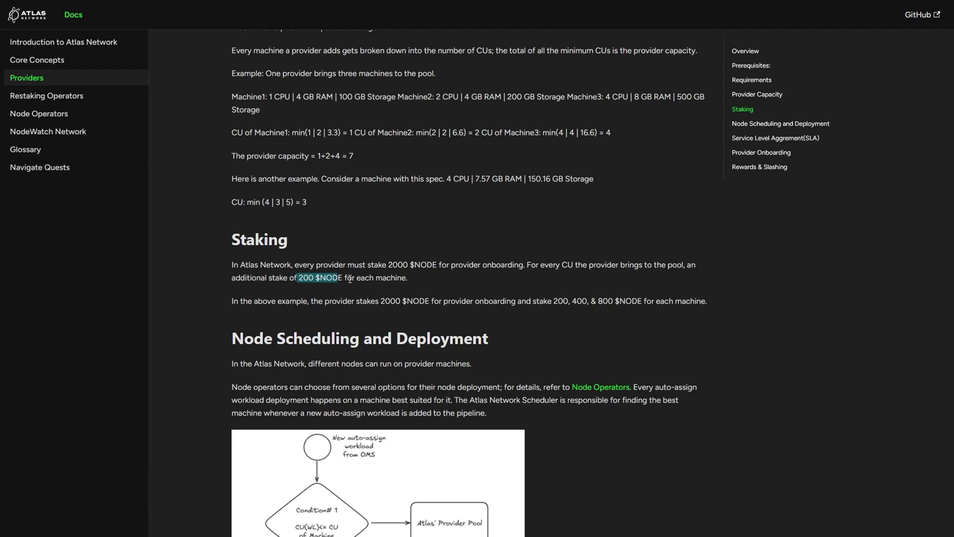
scroll(349, 279, up, 10)
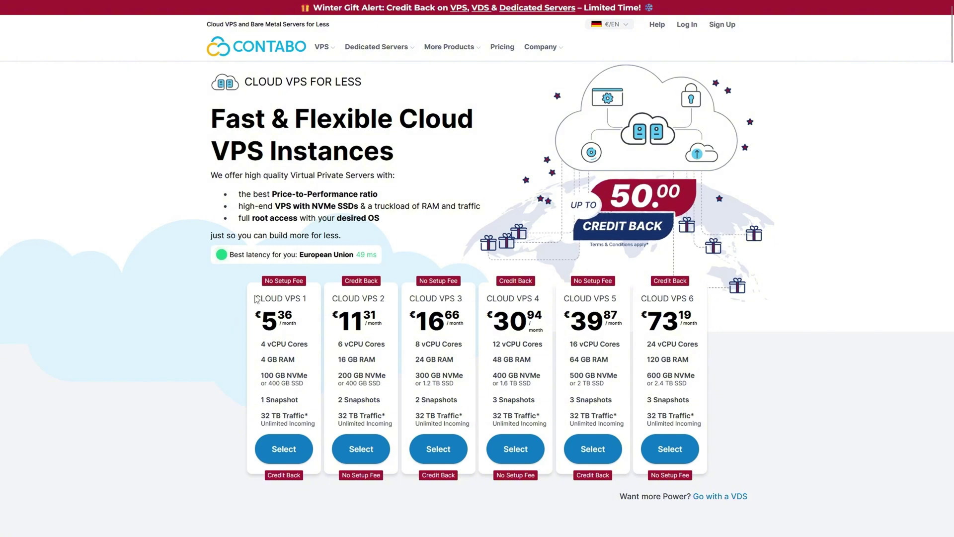
Compare the Cloud VPS plans on the Contabo site by vCPU cores, RAM and NVMe storage
drag(258, 295, 386, 298)
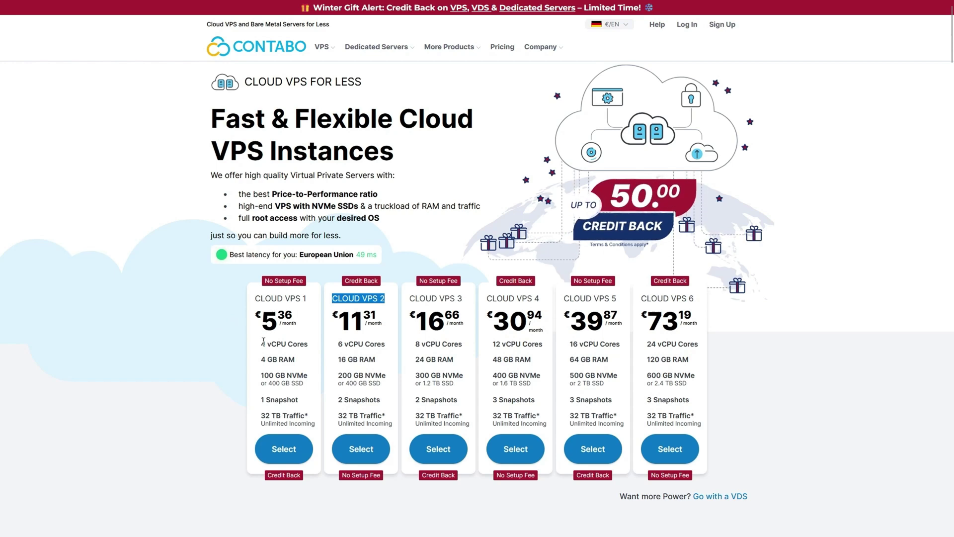
mouse_move(263, 342)
mouse_down()
mouse_move(302, 344)
mouse_move(264, 354)
mouse_up()
click(261, 360)
click(265, 372)
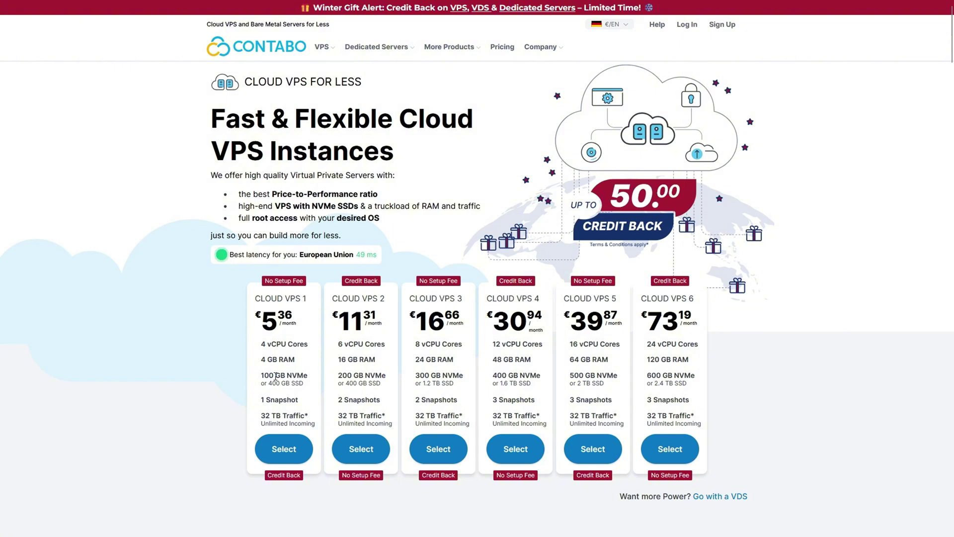
drag(255, 299, 306, 300)
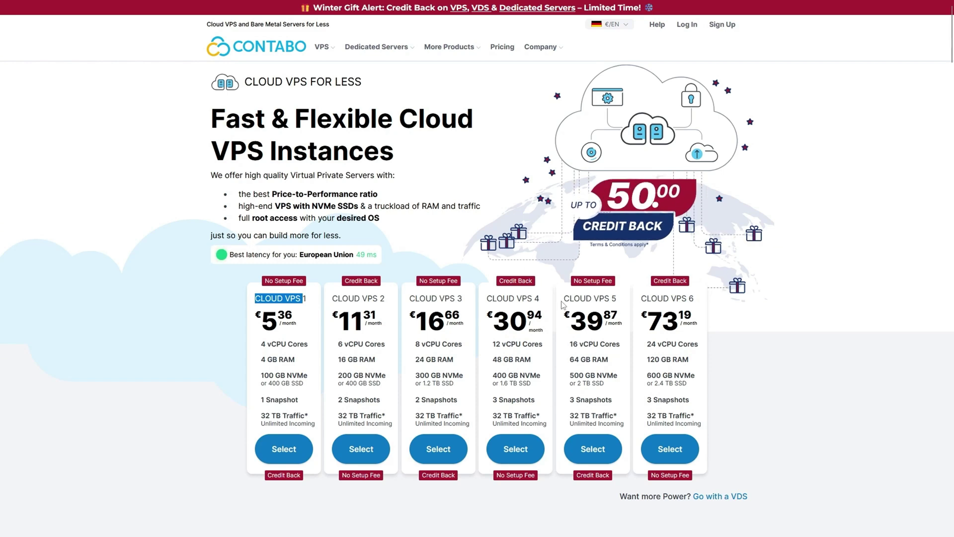
drag(563, 305, 620, 305)
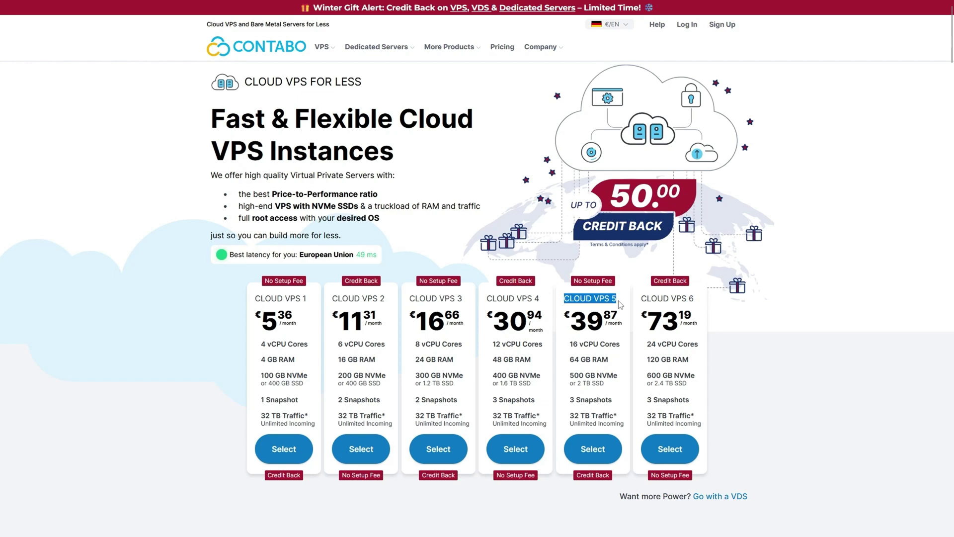
drag(307, 301, 251, 301)
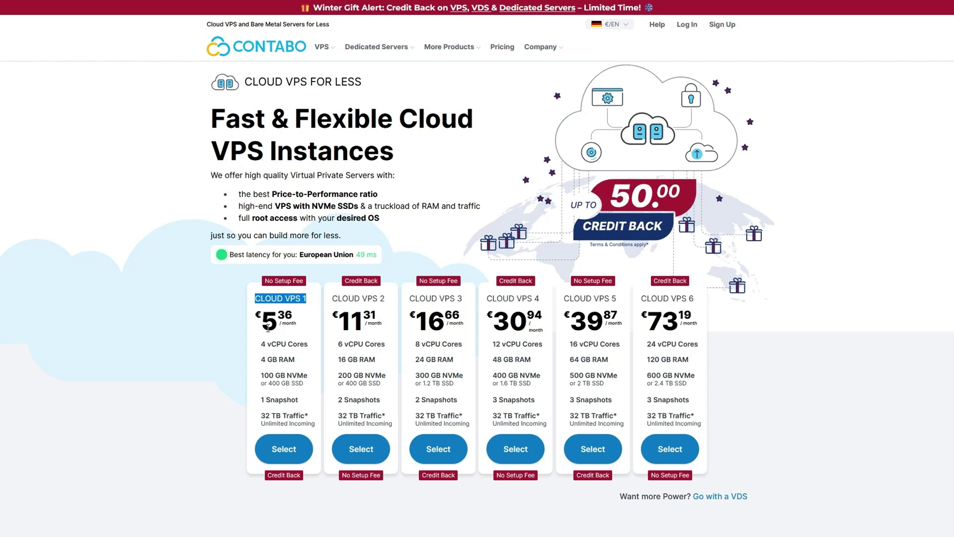
click(477, 356)
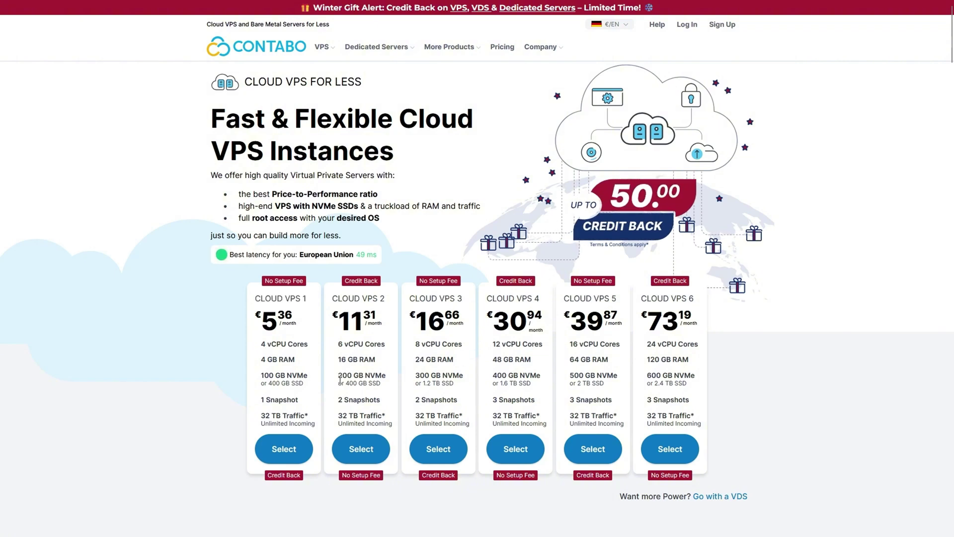
Select the Cloud VPS 1 plan, review its specifications and set the region to European Union
click(285, 450)
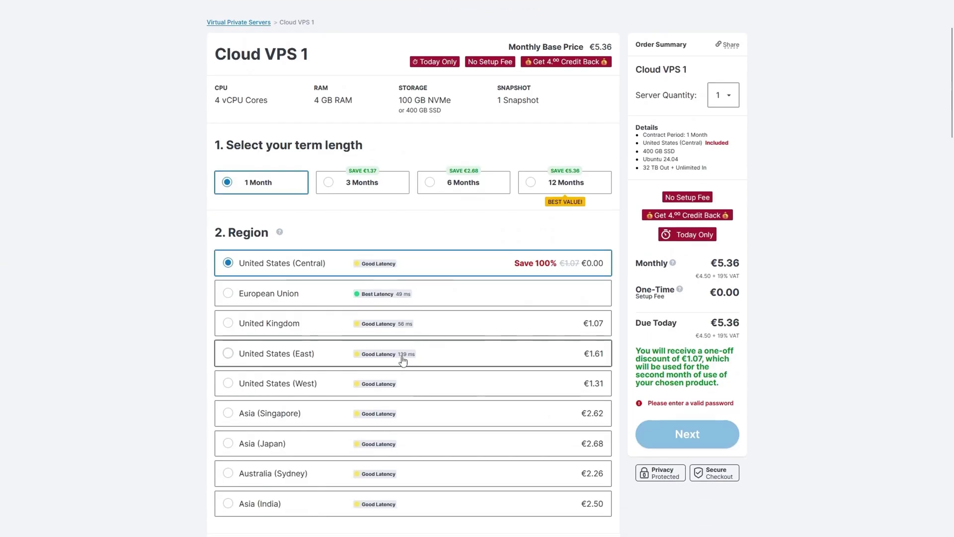
drag(215, 100, 544, 105)
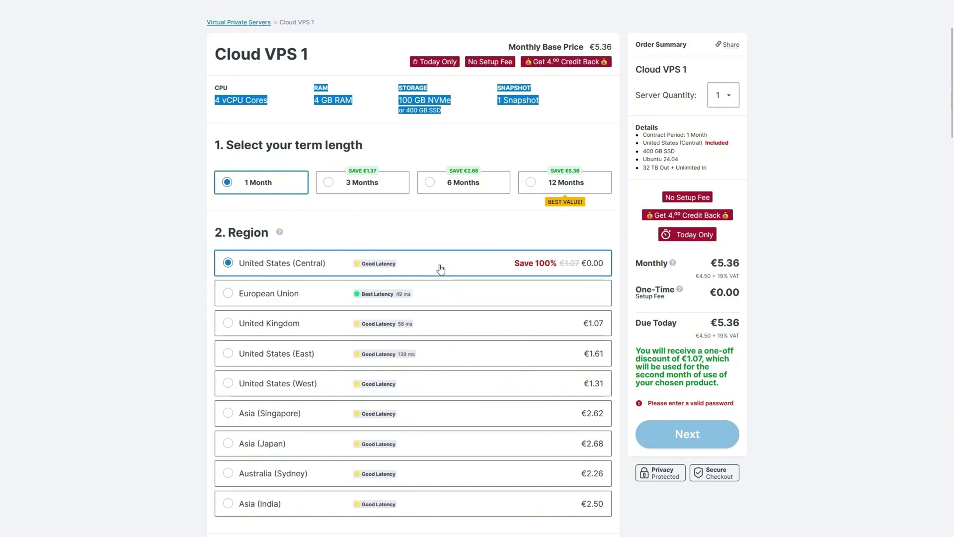
scroll(503, 288, down, 1)
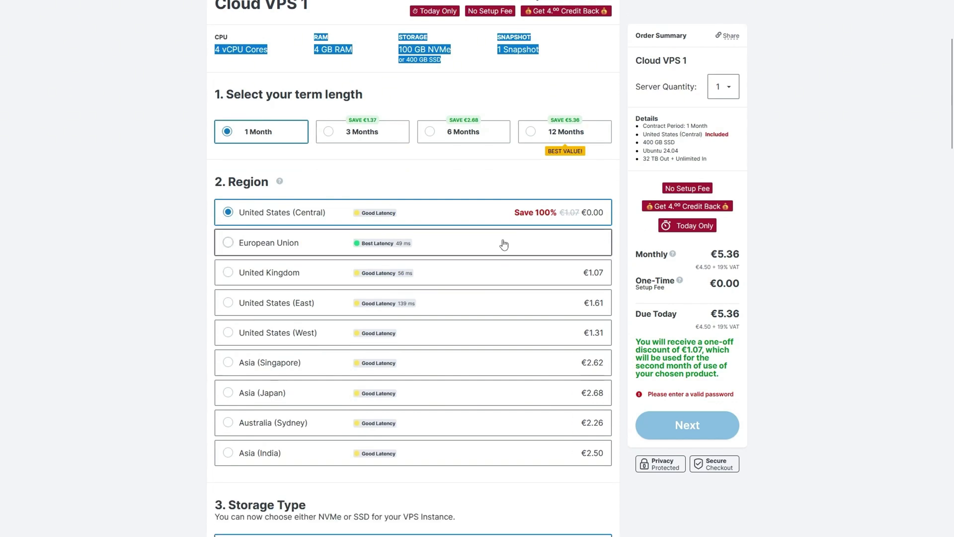
click(504, 244)
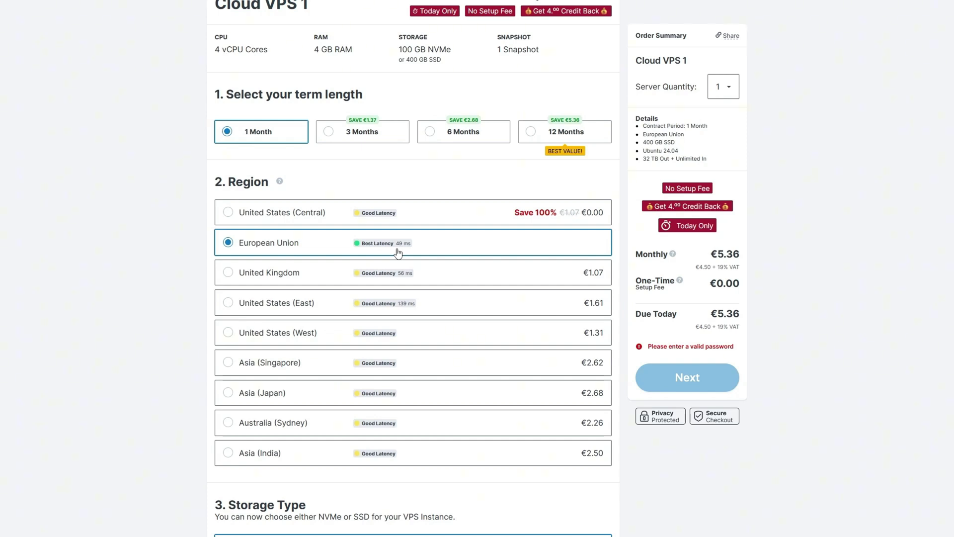
Set the storage type to 100 GB NVMe and recheck the plan's RAM
scroll(399, 258, down, 3)
scroll(401, 273, down, 3)
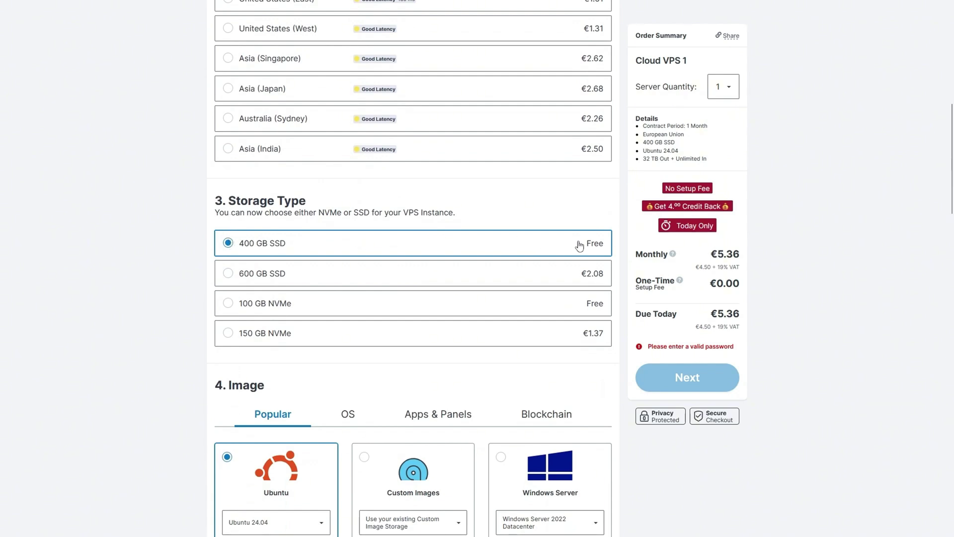
click(260, 314)
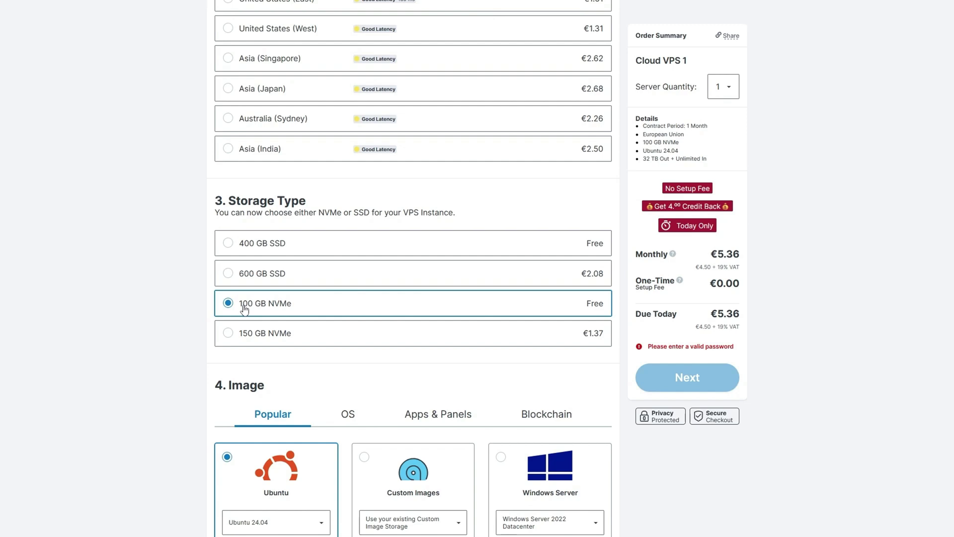
scroll(244, 309, up, 10)
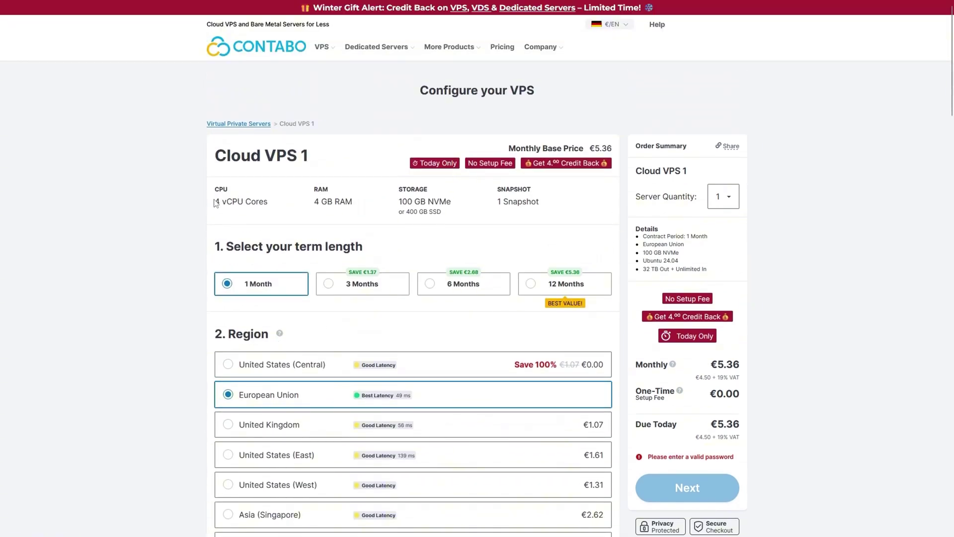
drag(312, 211, 359, 214)
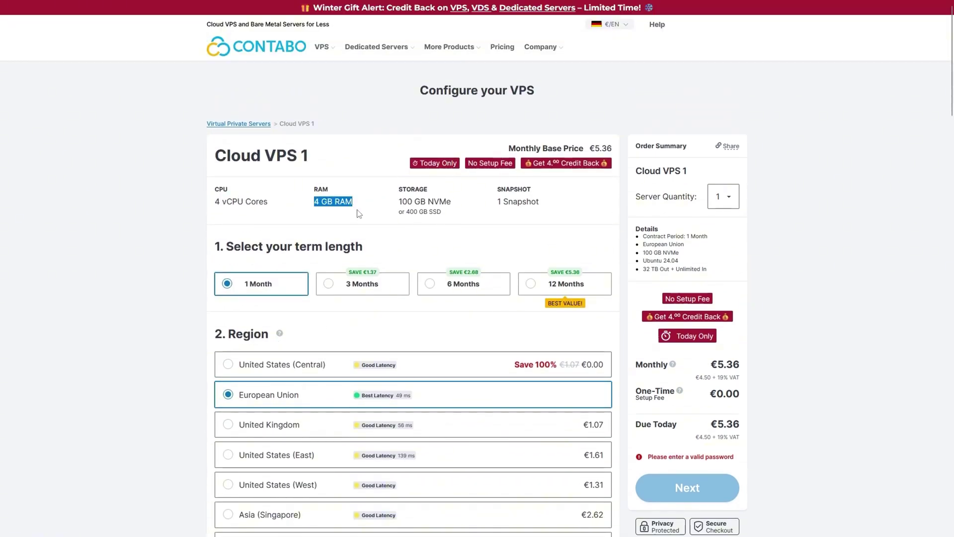
Check the versions offered for the Ubuntu image and keep Ubuntu 24.04
scroll(359, 214, down, 15)
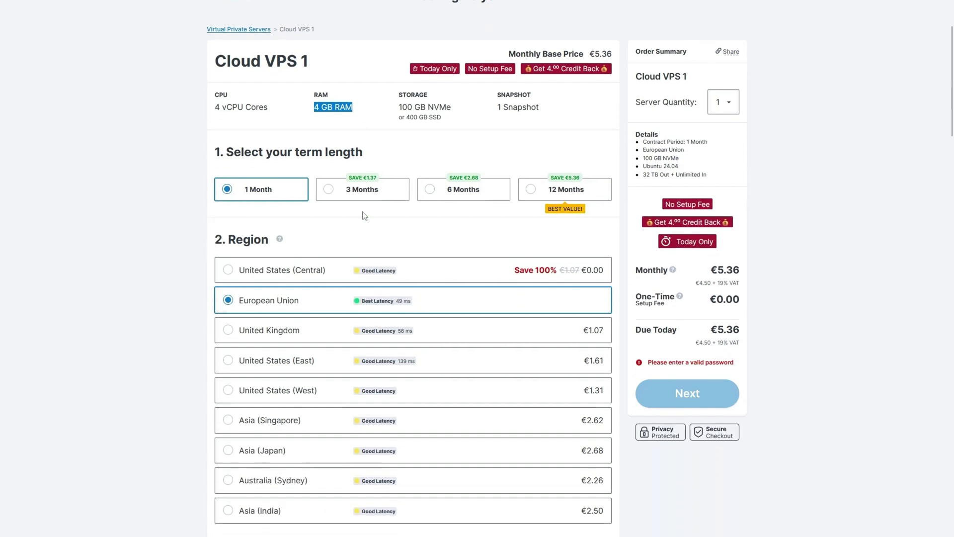
click(294, 220)
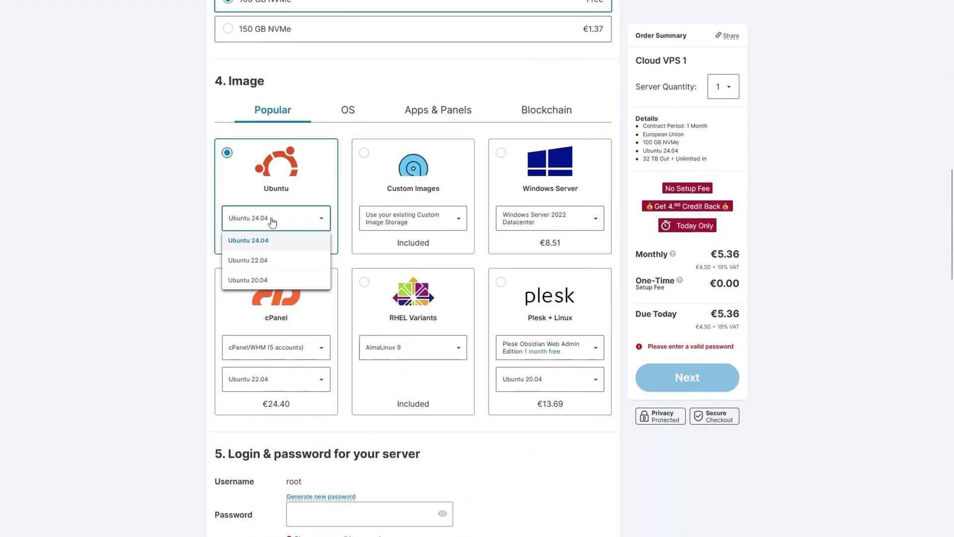
click(286, 220)
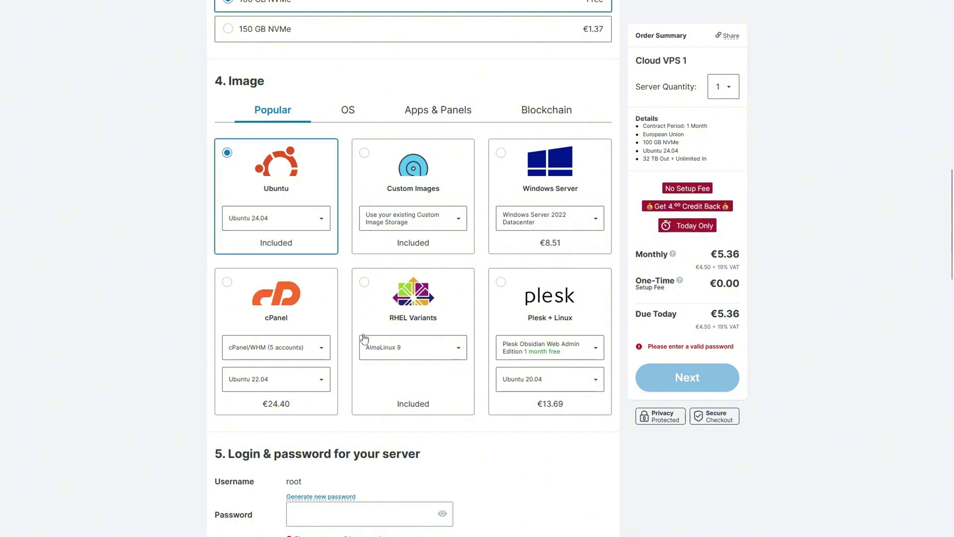
Review the login, Object Storage, Networking and Add-Ons sections of the Cloud VPS 1 order form
scroll(411, 357, down, 4)
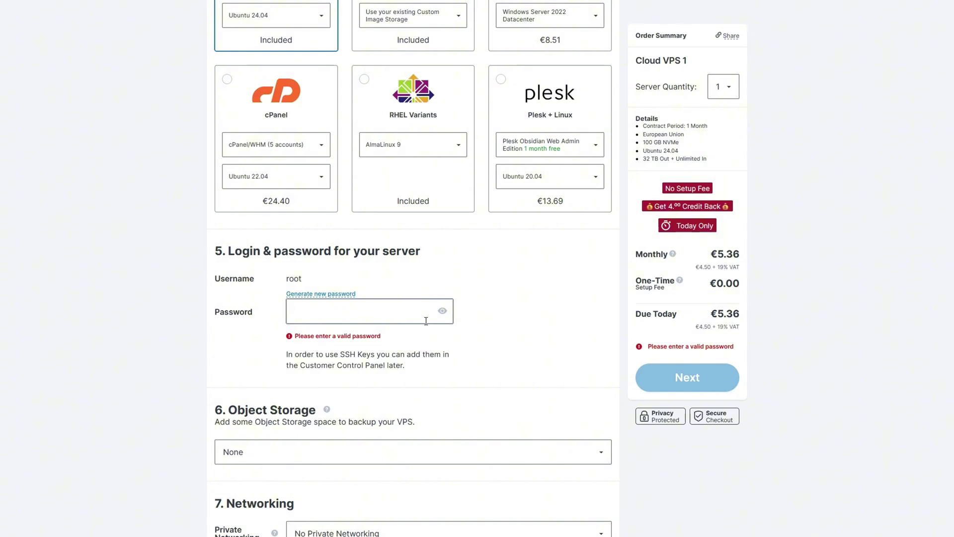
scroll(492, 330, down, 6)
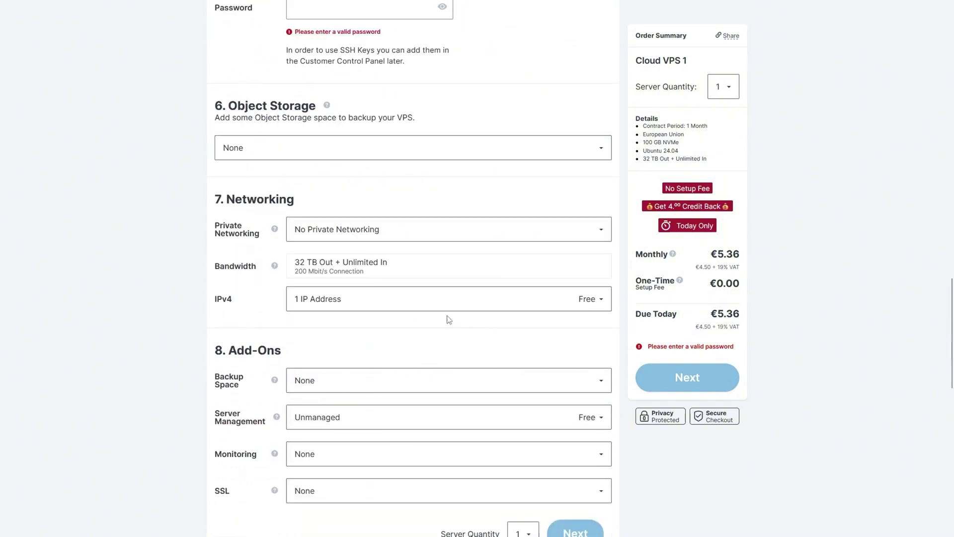
drag(226, 105, 255, 105)
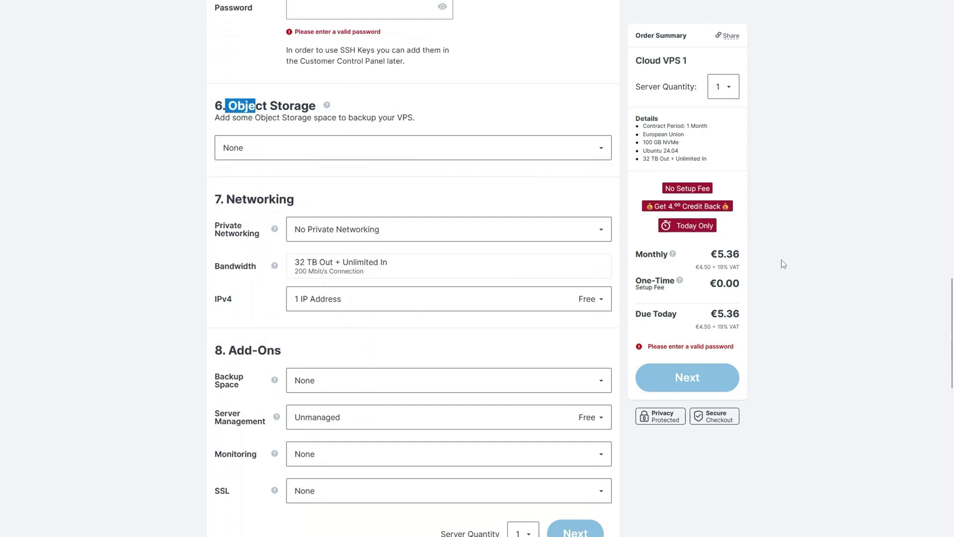
drag(951, 337, 952, 397)
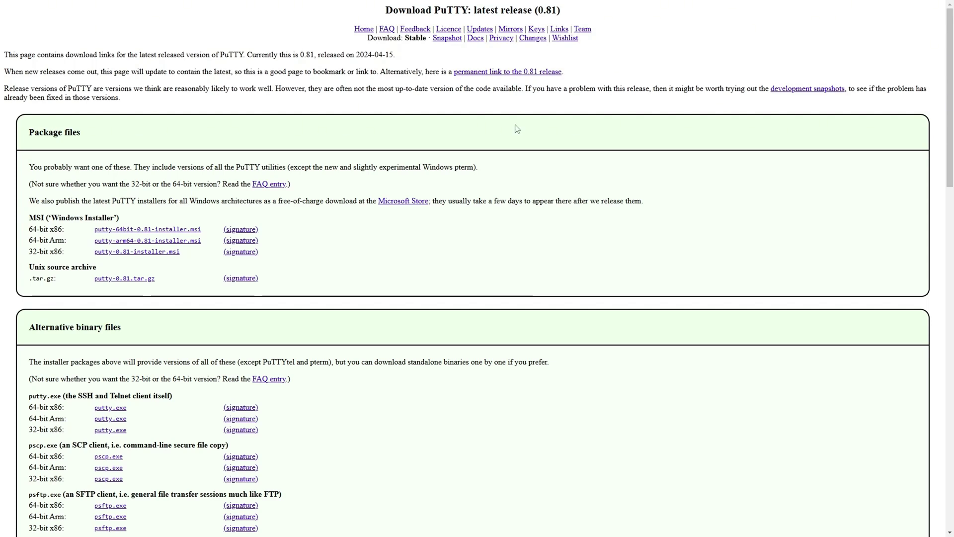
Find the 64-bit x86 PuTTY installer, and in PuTTY open an SSH session as root to the server's IP address on port 22
mouse_move(414, 15)
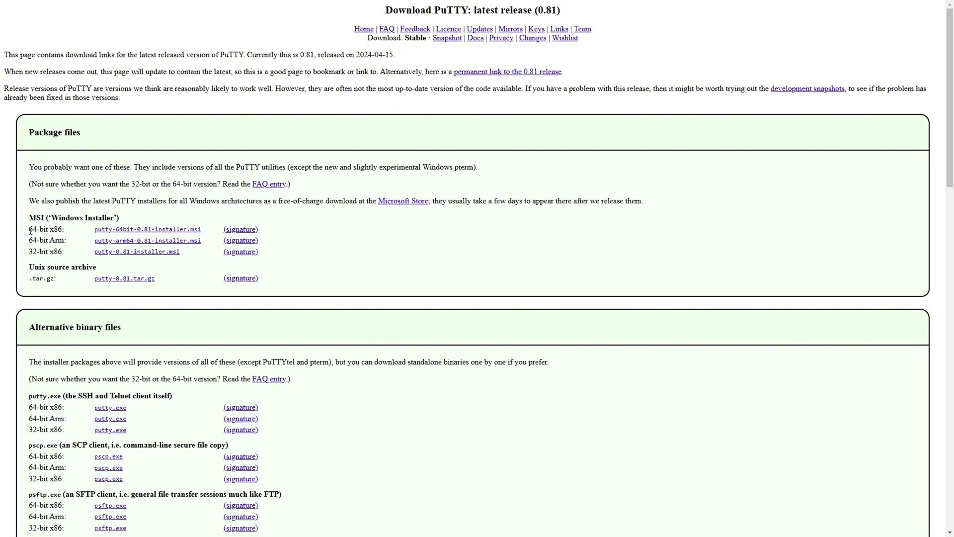
drag(29, 229, 67, 229)
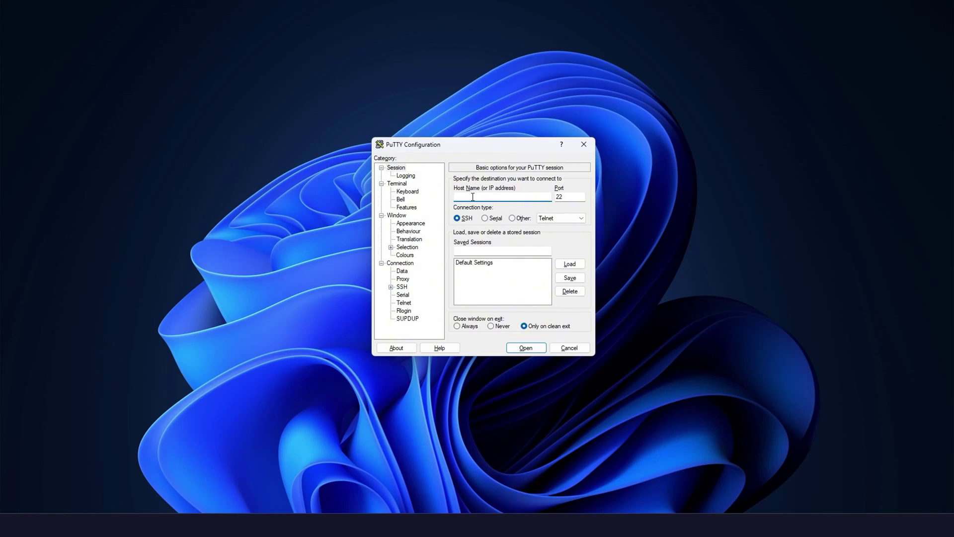
text(ro)
text(ot@)
key(ctrl+v)
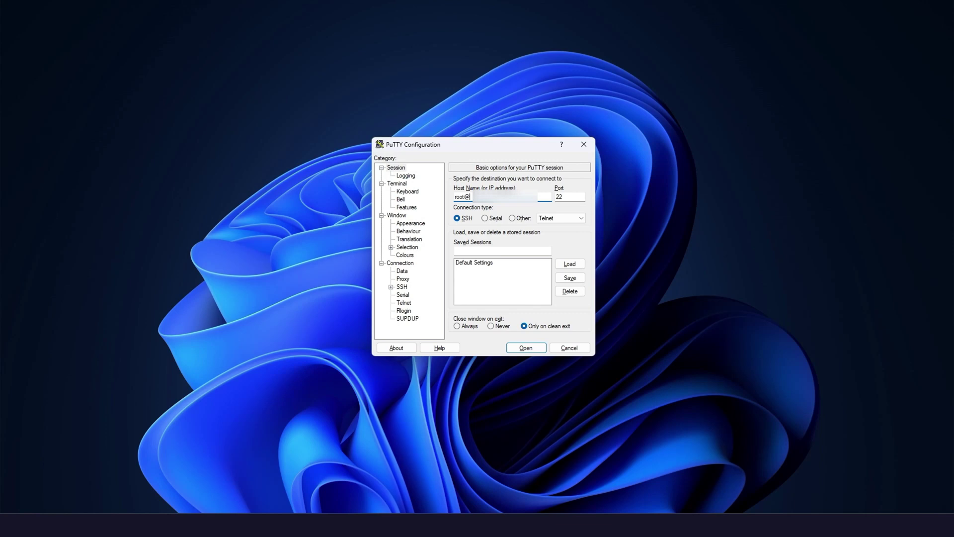
text(8)
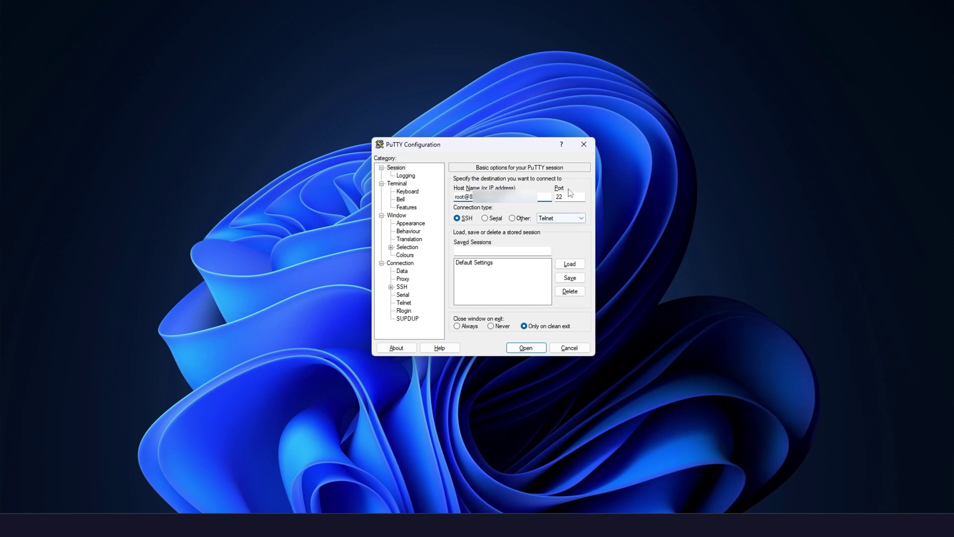
click(526, 348)
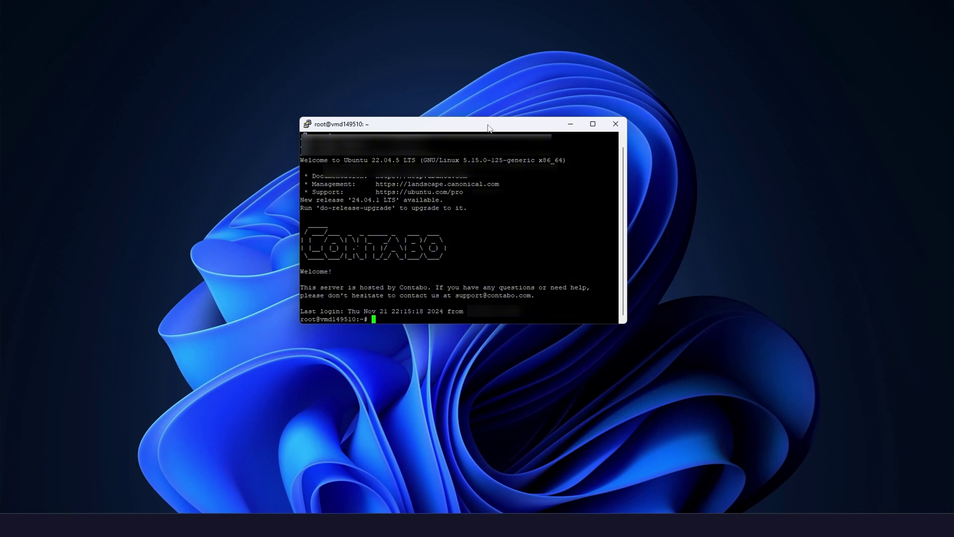
Open Windows PowerShell and log in to the server with ssh root@ plus its IP address, entering the root password
key(super)
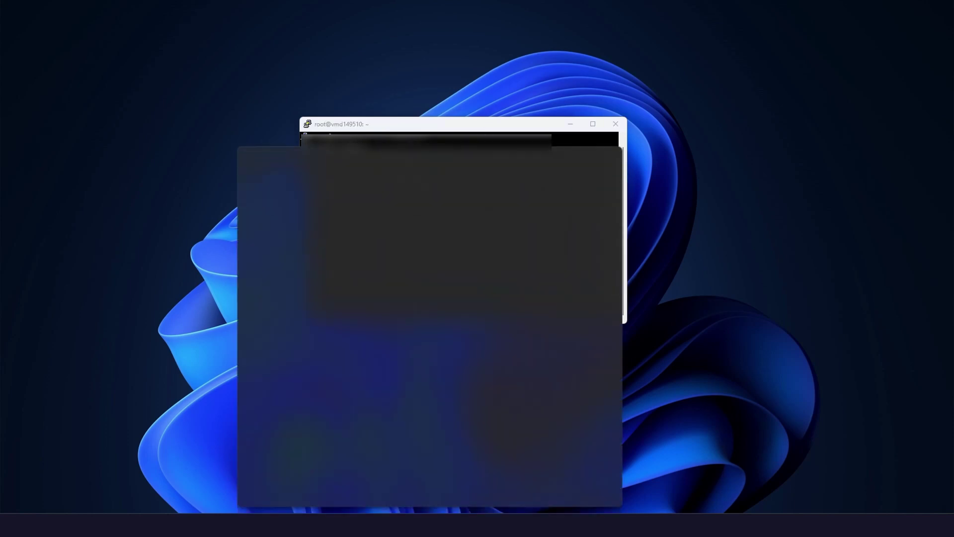
text(windows)
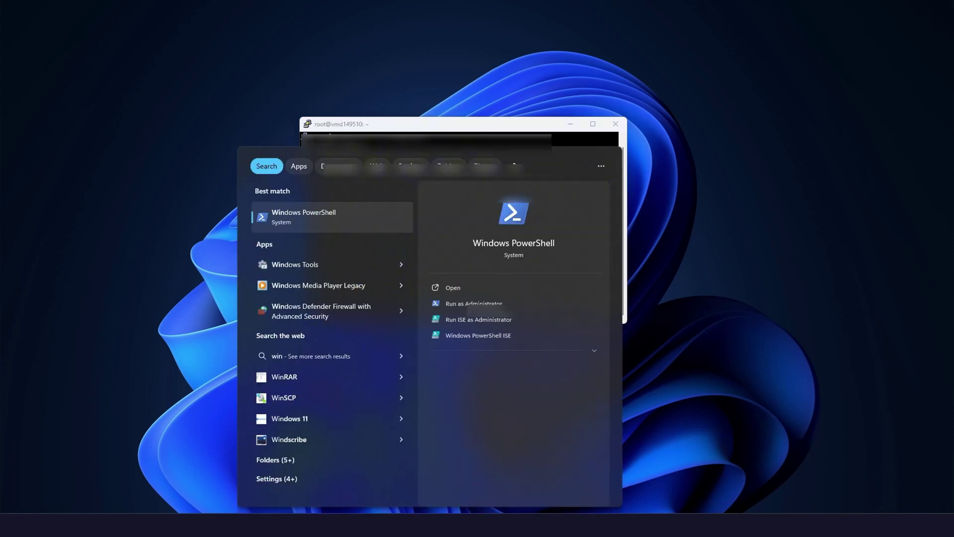
click(332, 225)
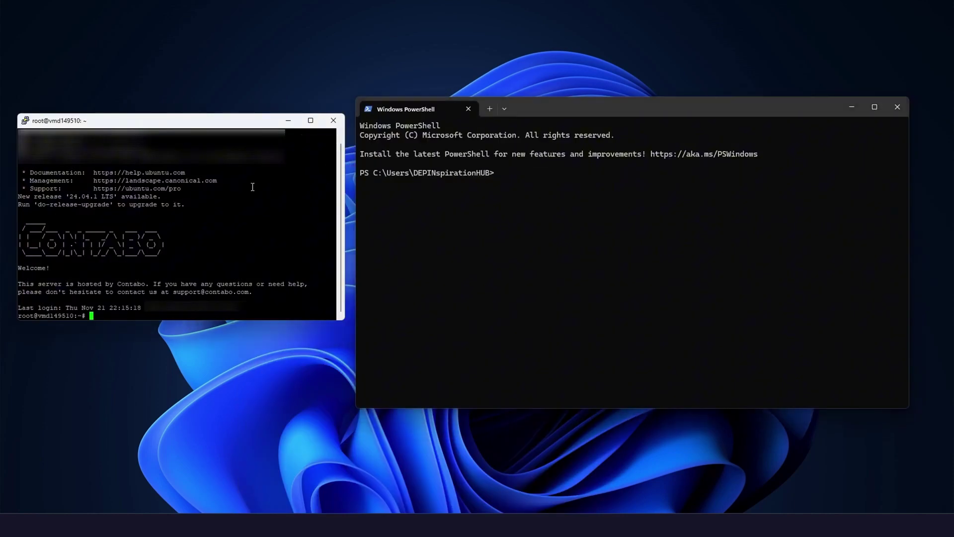
click(559, 194)
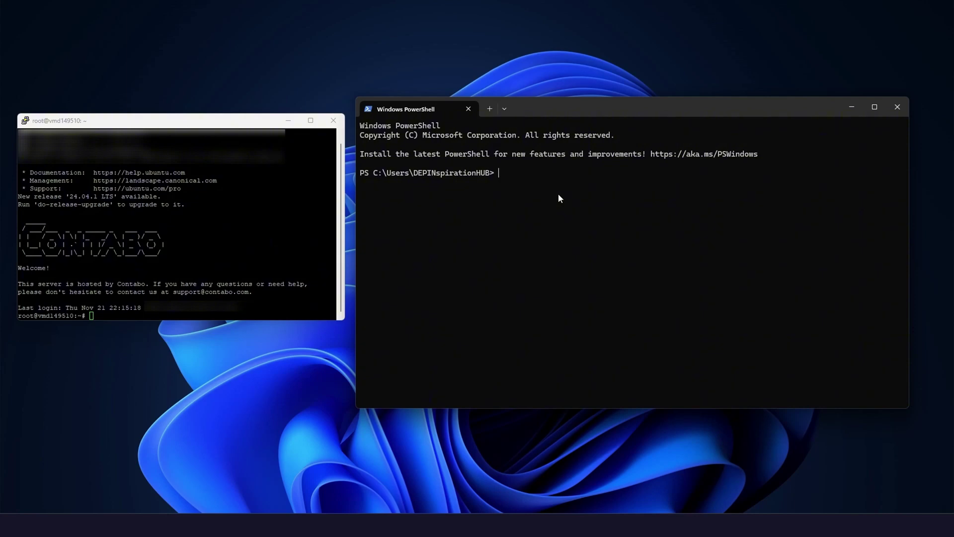
text(ssh root@)
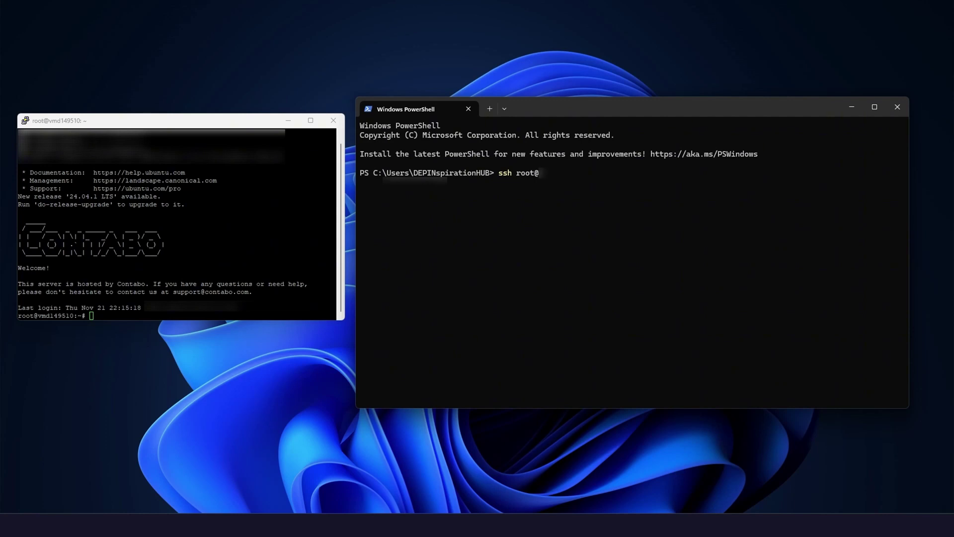
key(ctrl+v)
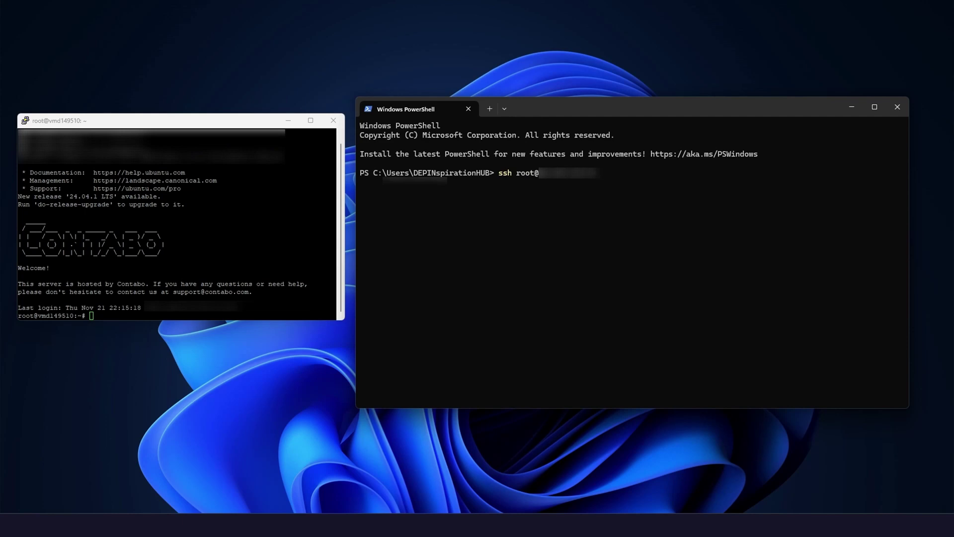
key(Return)
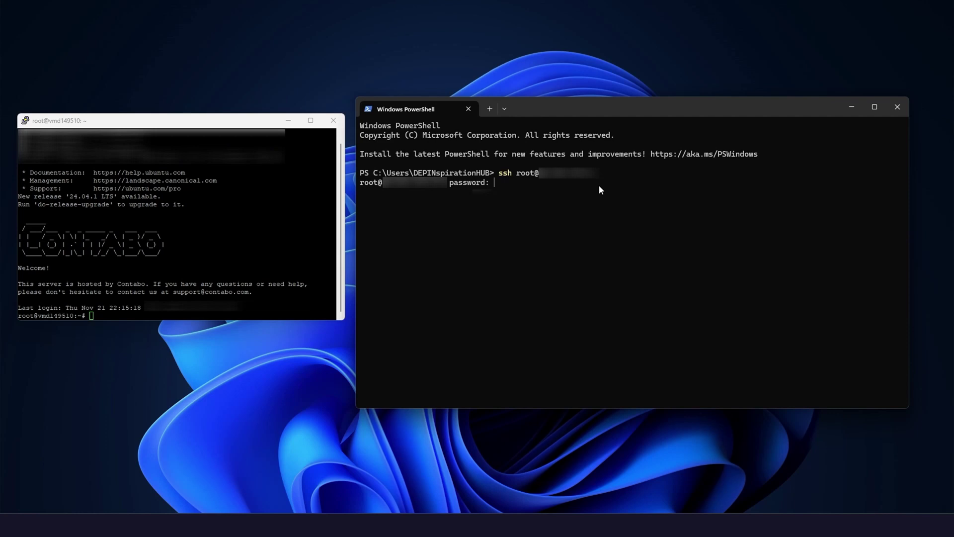
key(Return)
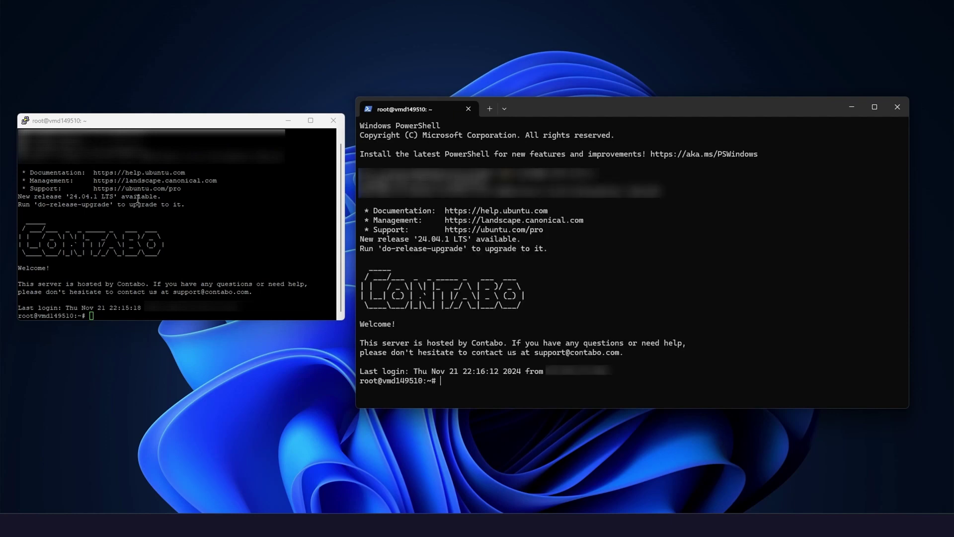
Switch to the Atlas Network provider dashboard and start adding a machine
click(170, 188)
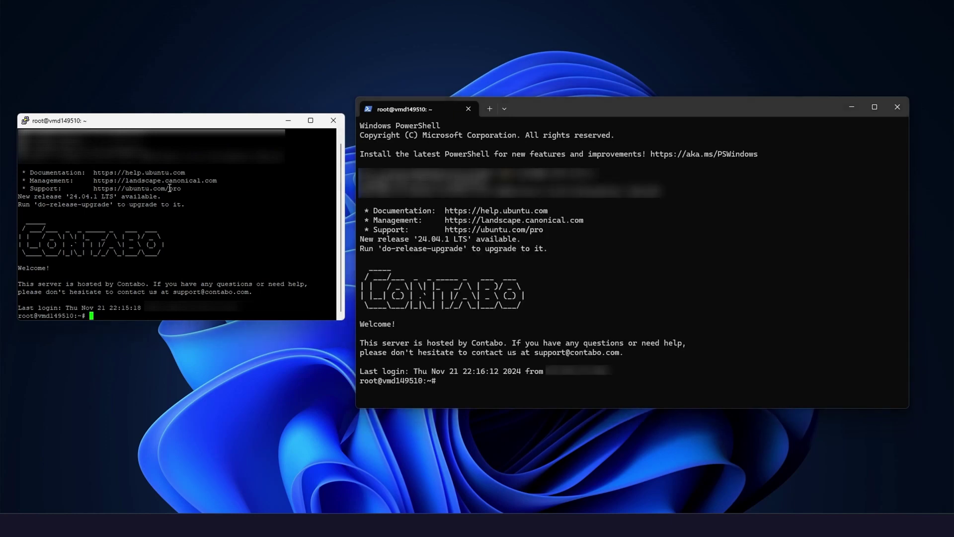
key(alt+Tab)
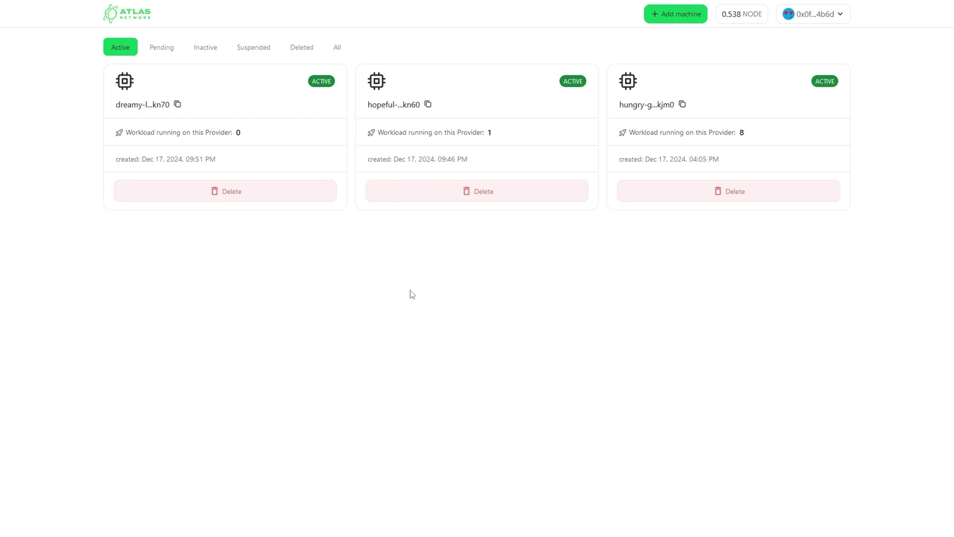
click(670, 14)
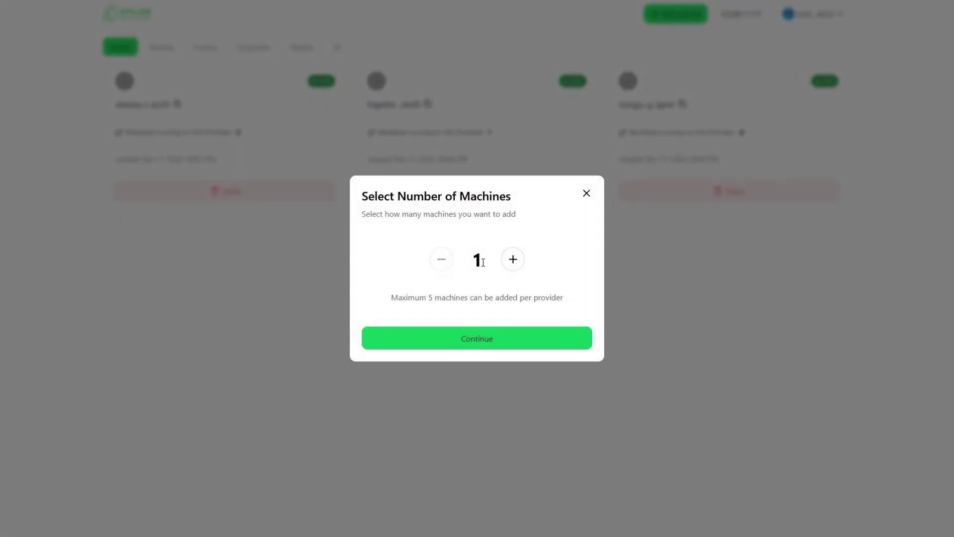
Try raising the number of machines to 4 and bring it back to 1
click(512, 259)
click(514, 263)
click(514, 263)
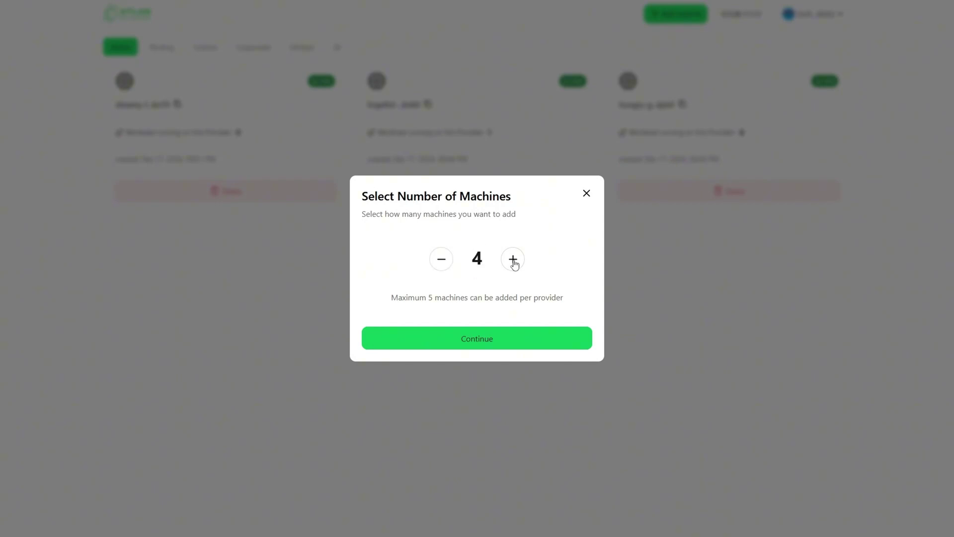
click(442, 265)
click(443, 267)
click(443, 268)
Continue with one machine and sign both the provider transaction and the setup transaction in MetaMask
click(471, 346)
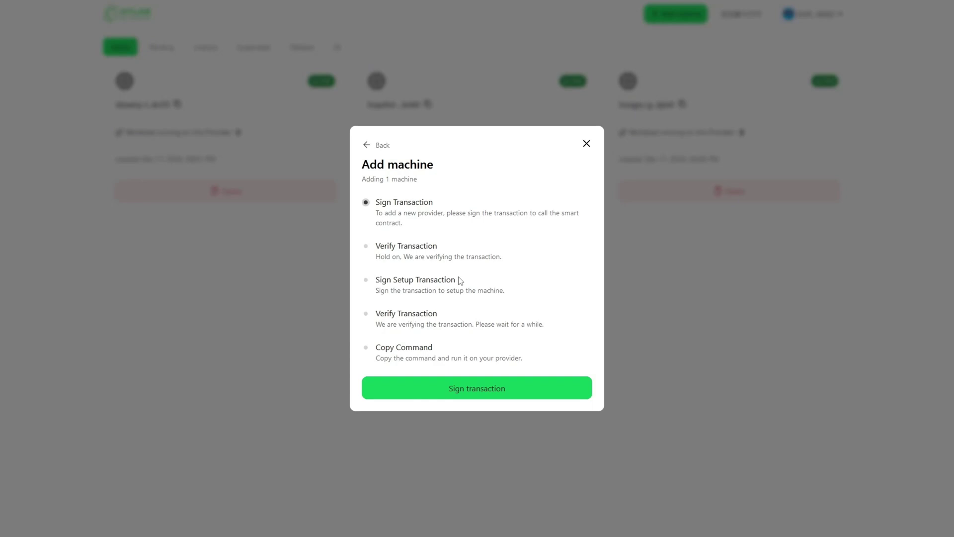
click(486, 390)
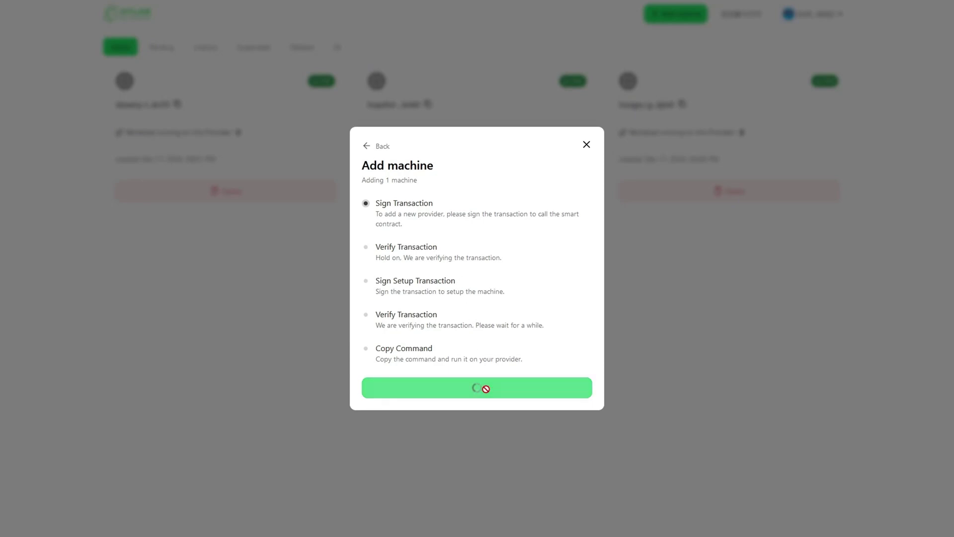
click(903, 294)
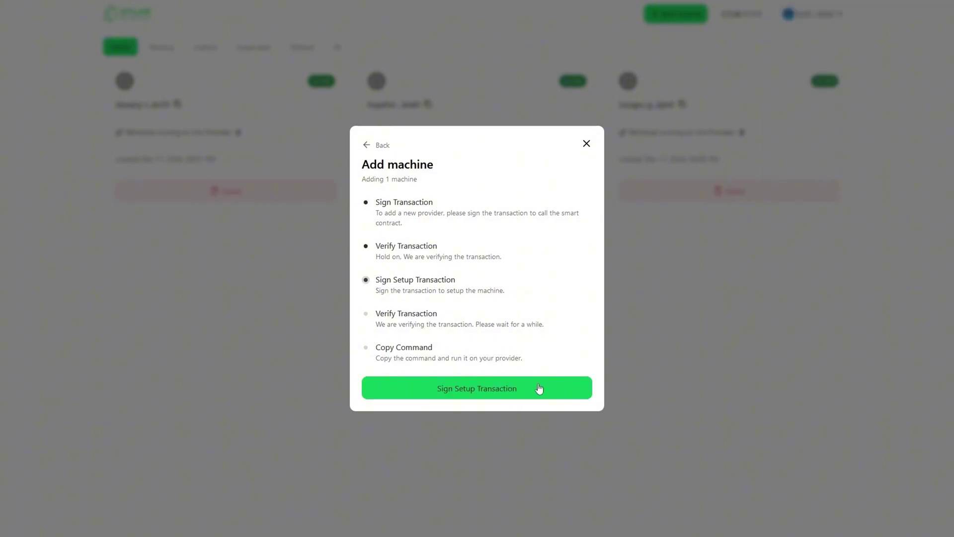
click(540, 388)
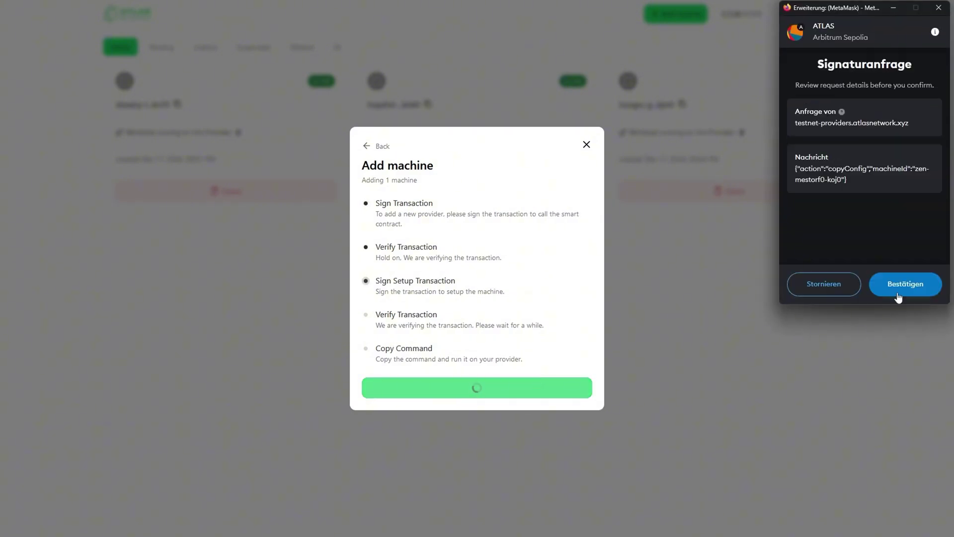
click(898, 297)
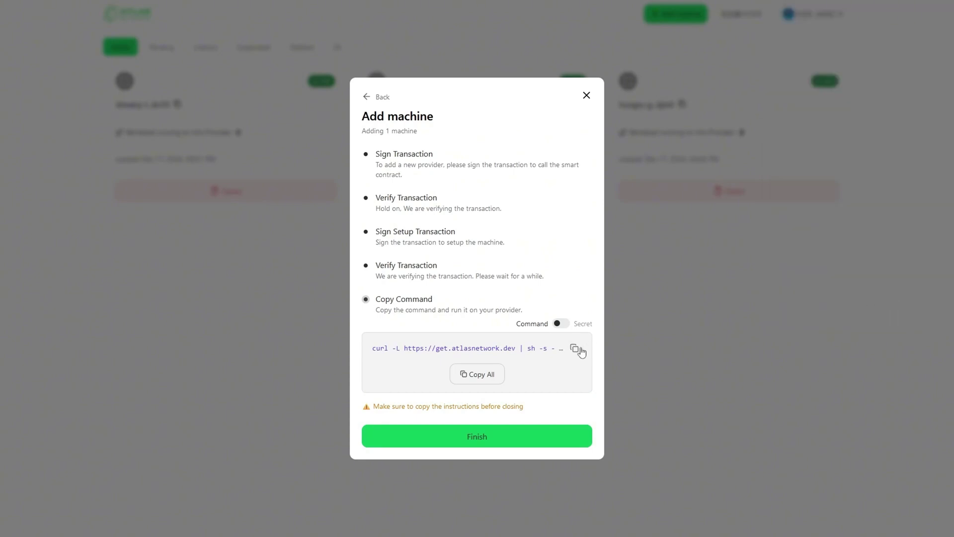
click(575, 349)
click(574, 348)
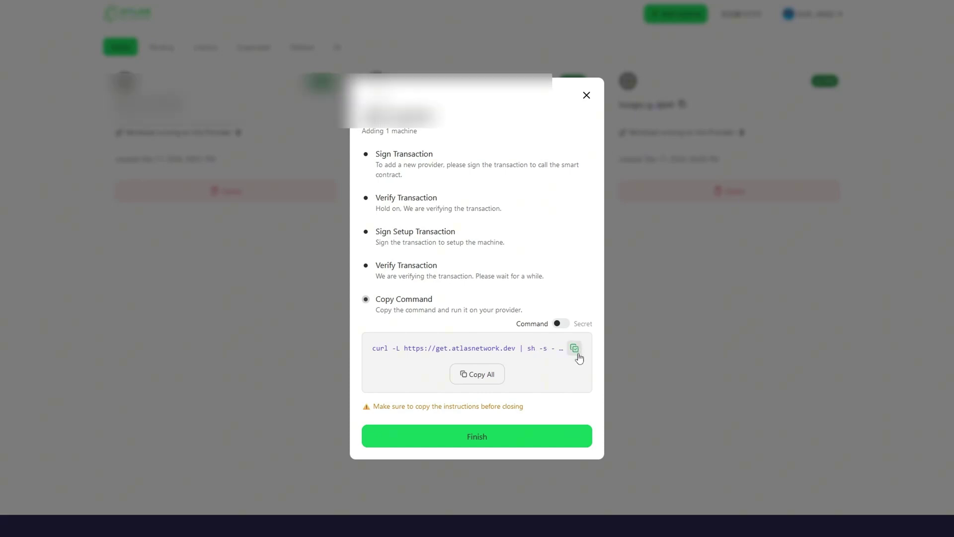
key(alt+Tab)
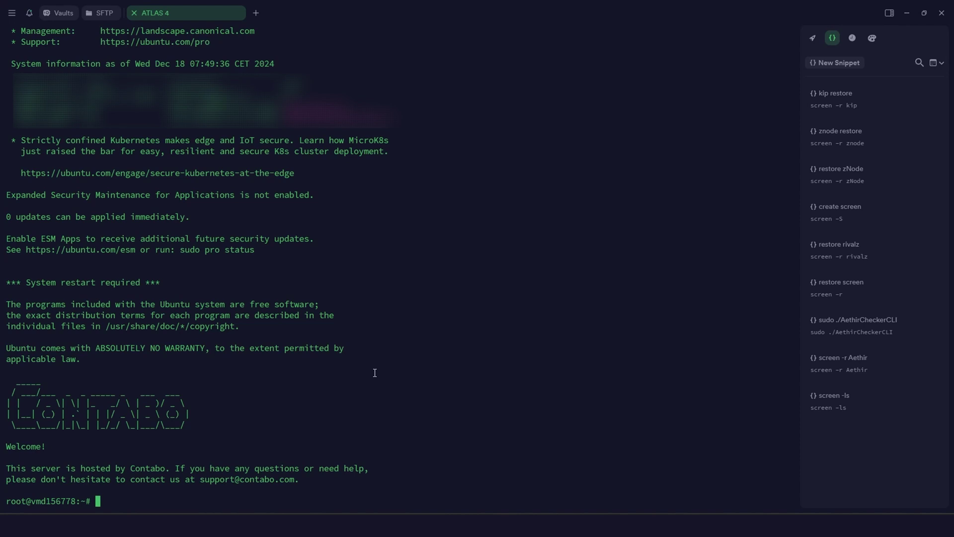
key(ctrl+shift+v)
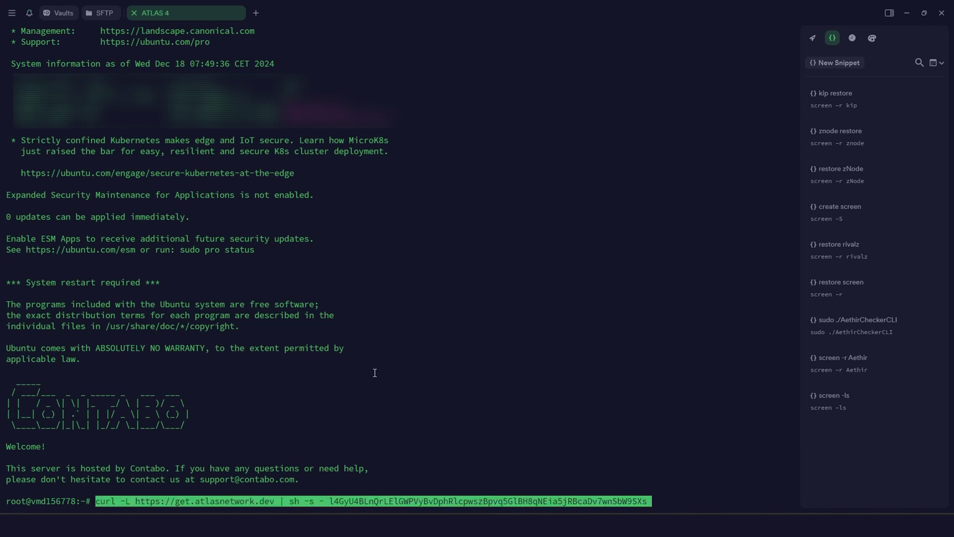
key(Return)
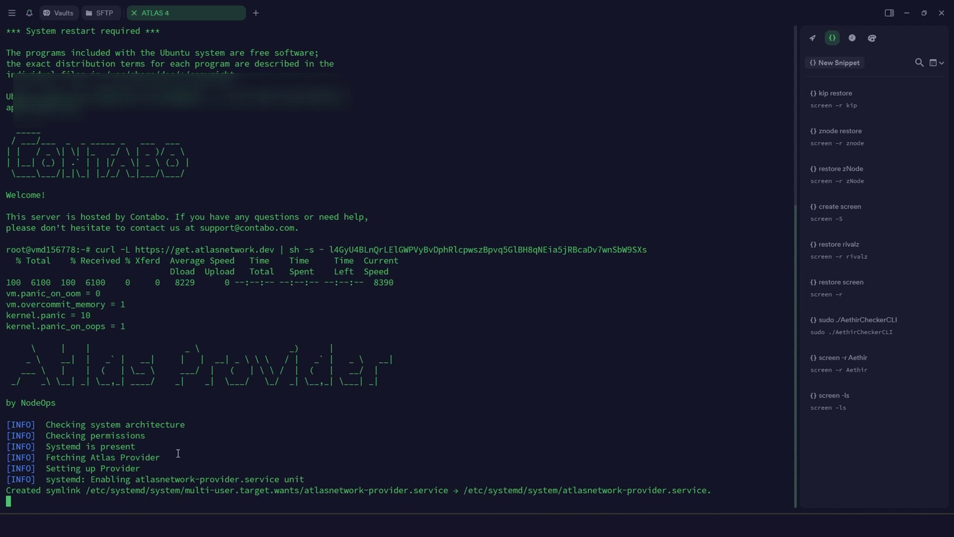
Check the atlasnetwork-provider.service lines in the terminal output and finish the Add machine dialog on the dashboard
drag(95, 479, 277, 480)
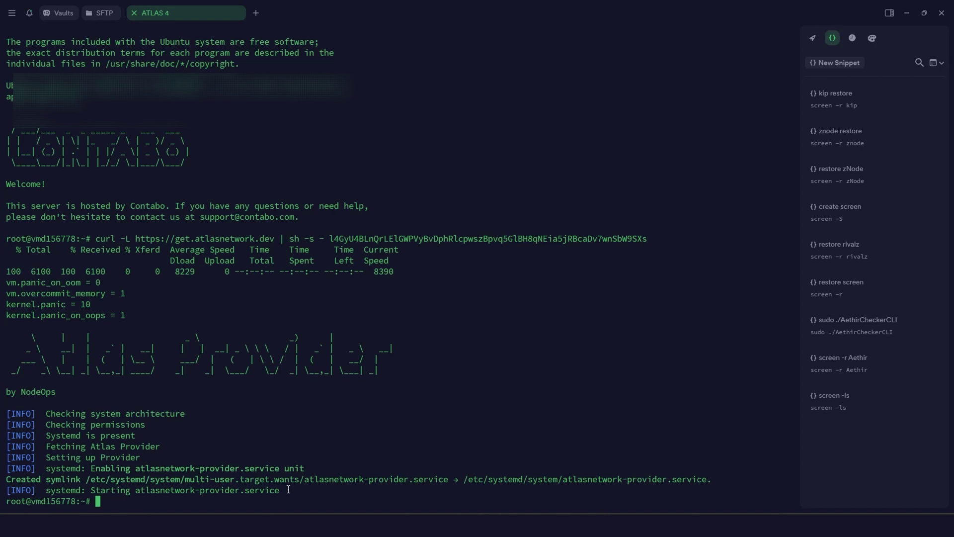
click(906, 12)
click(495, 437)
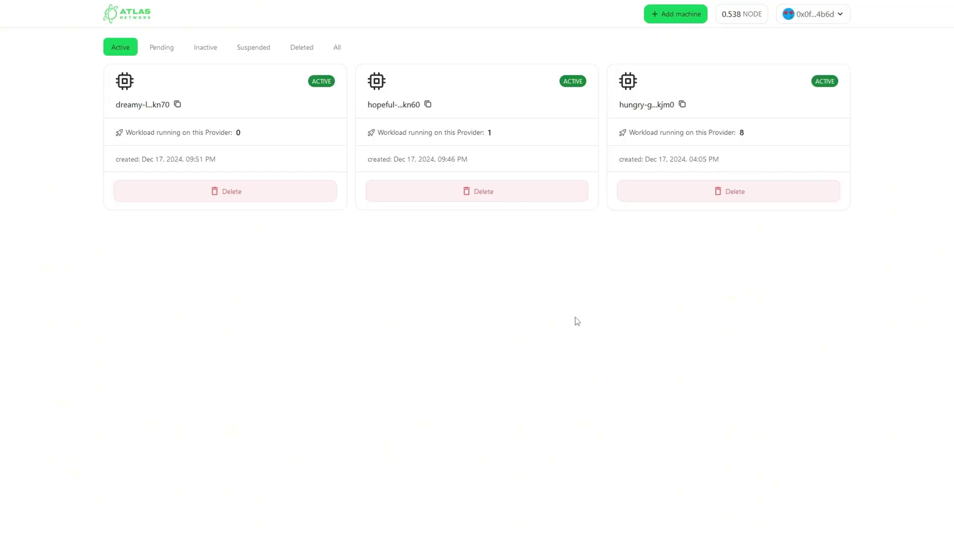
List all machines and stake the new zen-mest...koj0 machine, approving the transaction in MetaMask
click(335, 47)
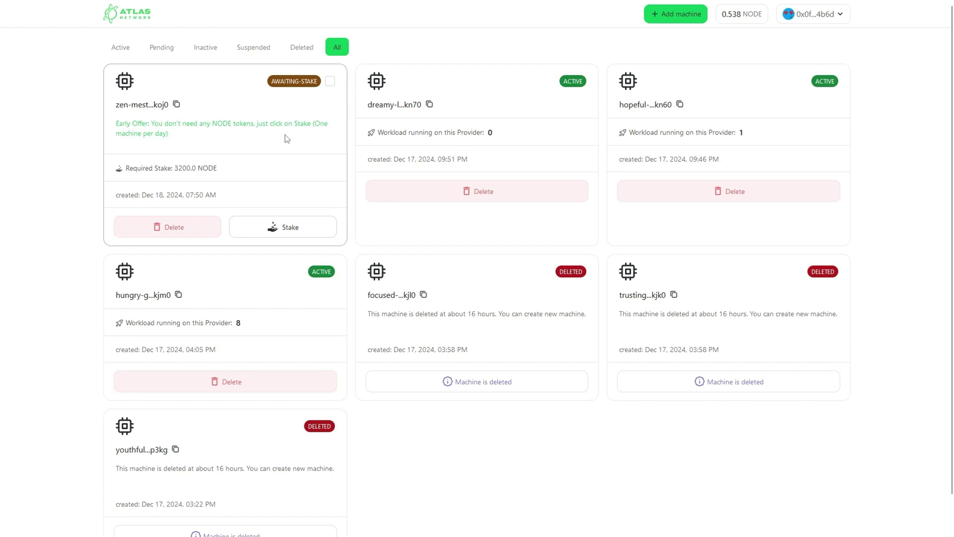
click(292, 225)
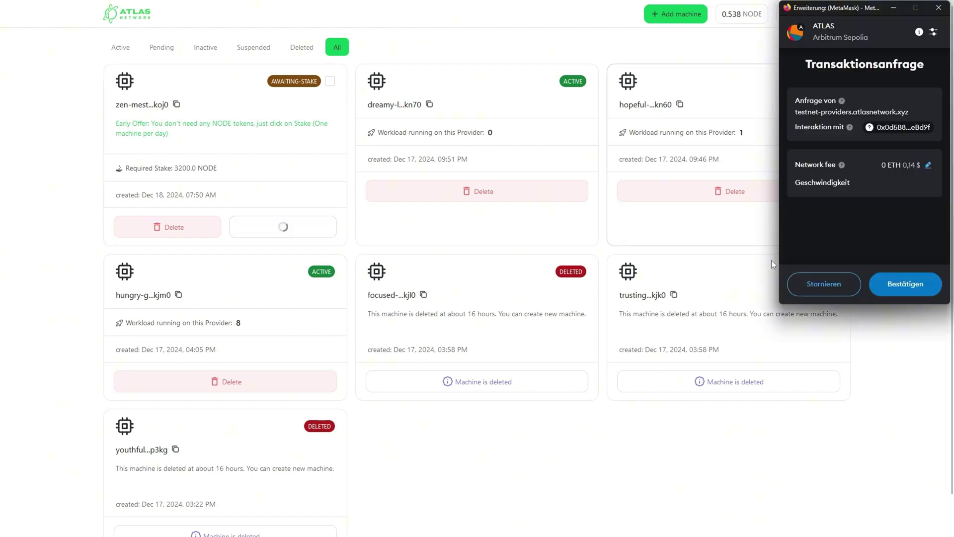
click(900, 285)
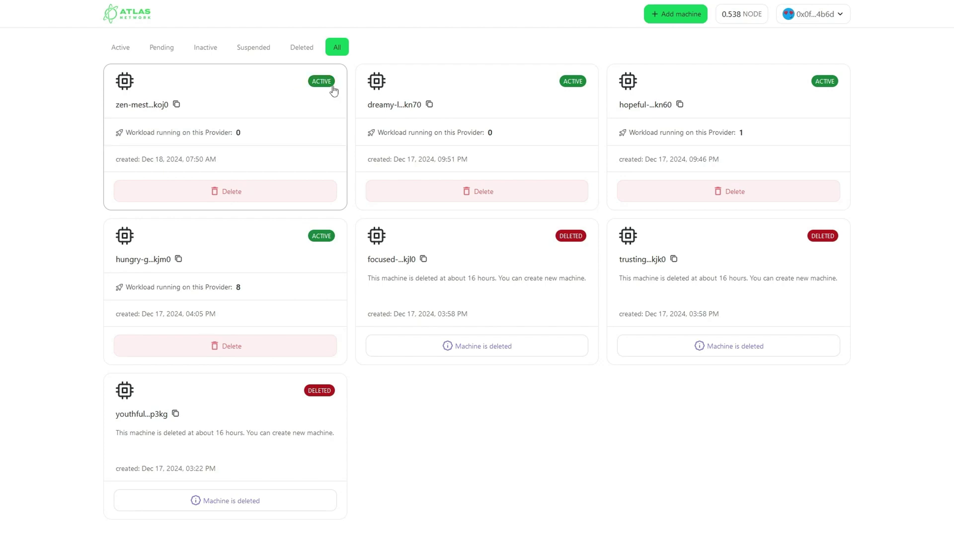
Filter the machines to active ones, examine the workloads of the hungry-golick3-kjm0 machine, and return to the active machine list
click(122, 49)
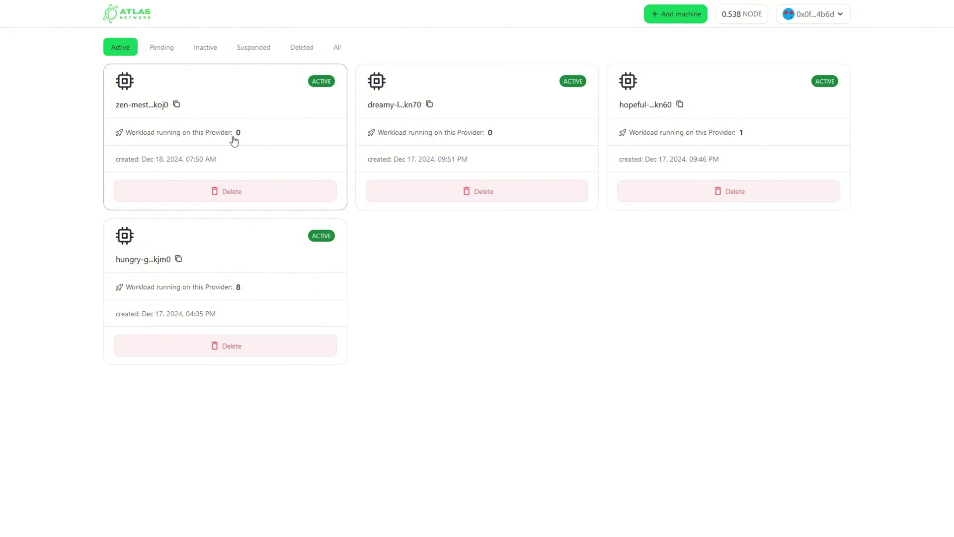
click(253, 256)
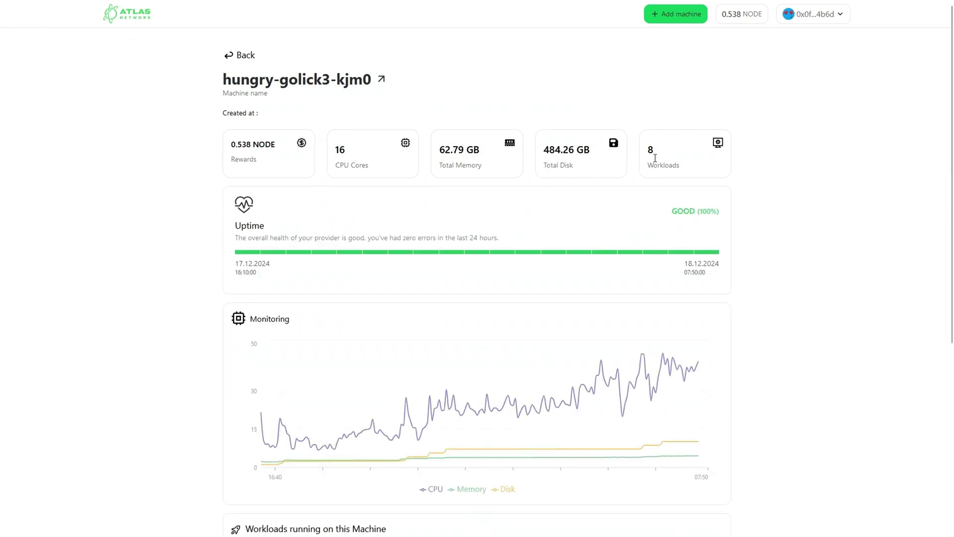
drag(662, 152, 641, 149)
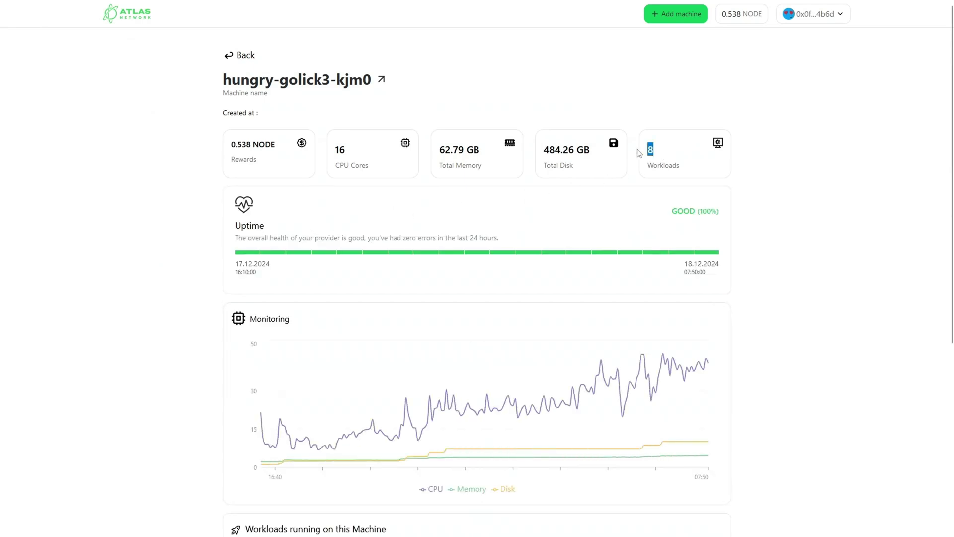
click(238, 55)
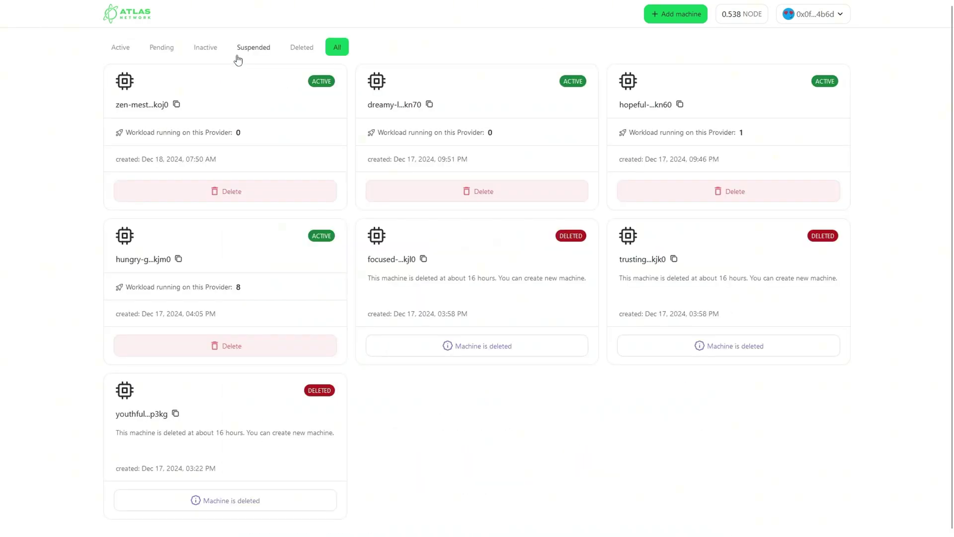
click(121, 49)
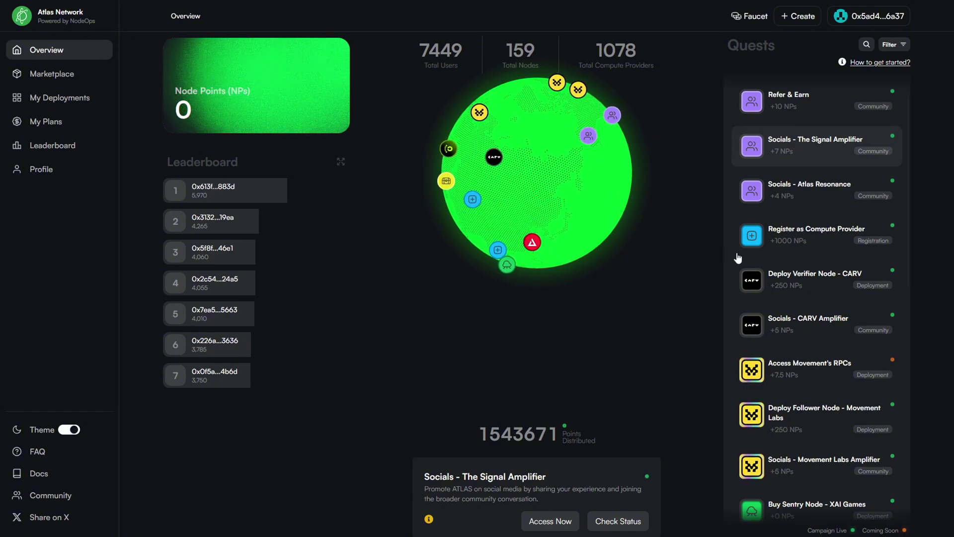
Filter the Quests list to Live status and Deployment category, and select the Add a Machine quest
scroll(764, 254, down, 6)
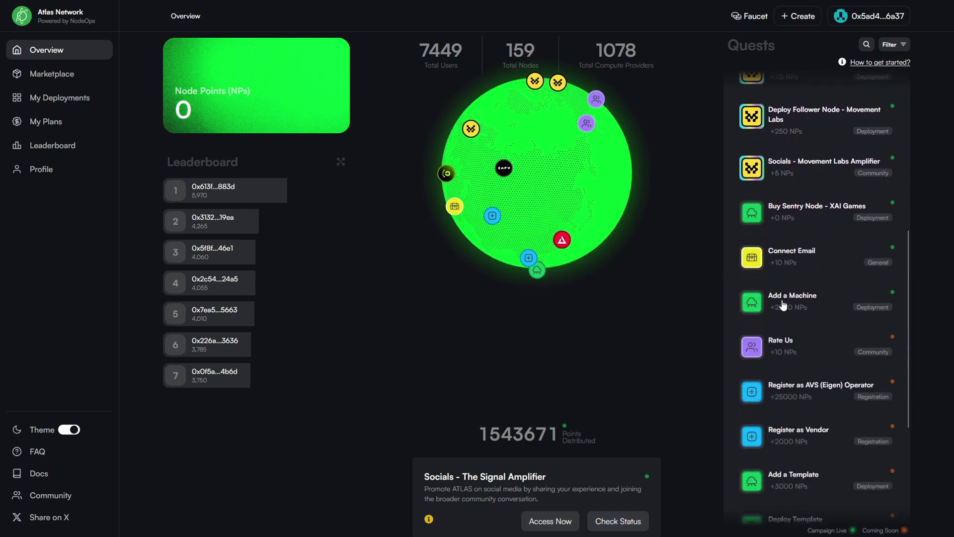
click(899, 46)
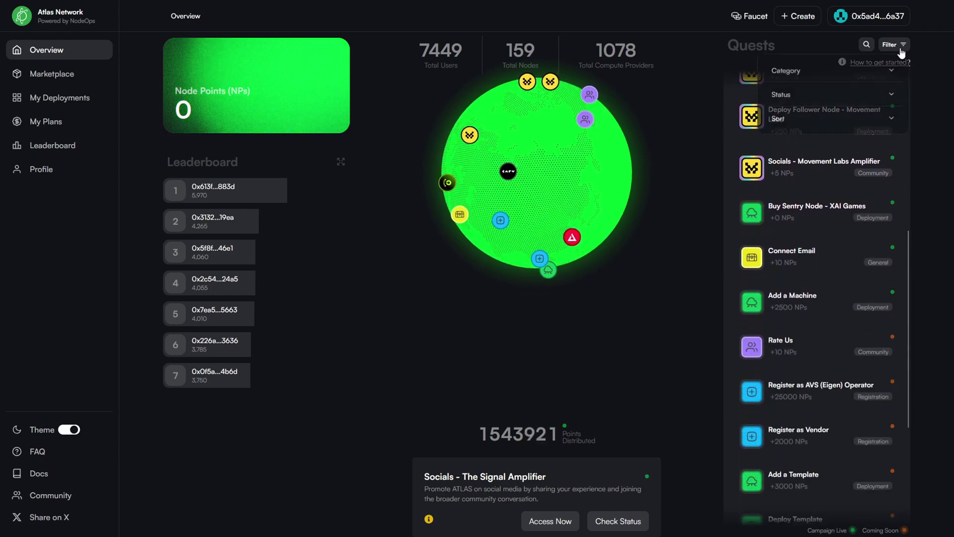
click(884, 94)
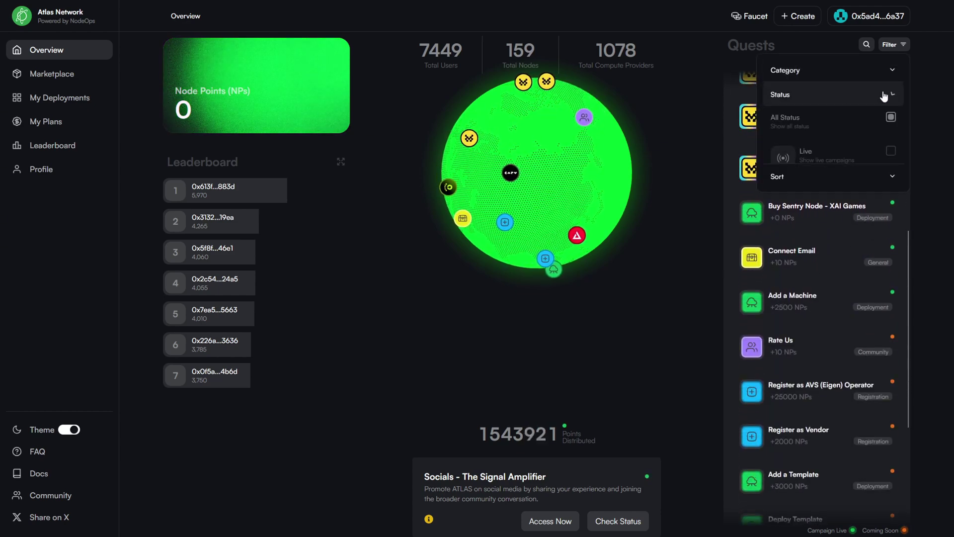
click(889, 152)
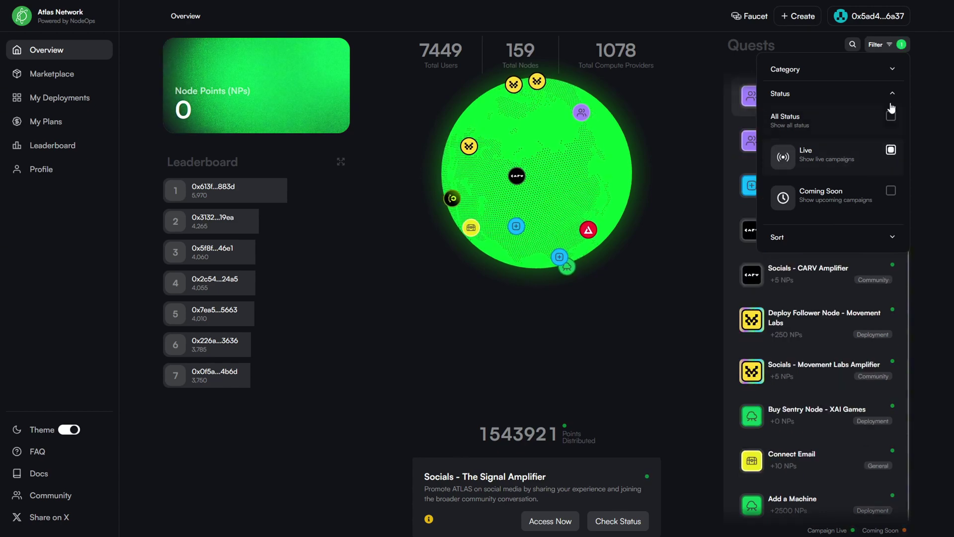
click(893, 70)
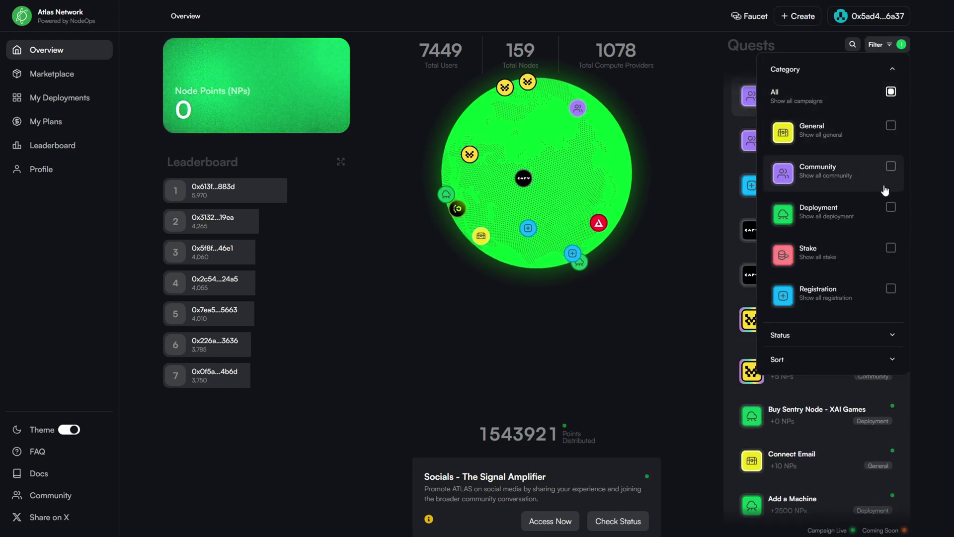
click(891, 206)
click(900, 46)
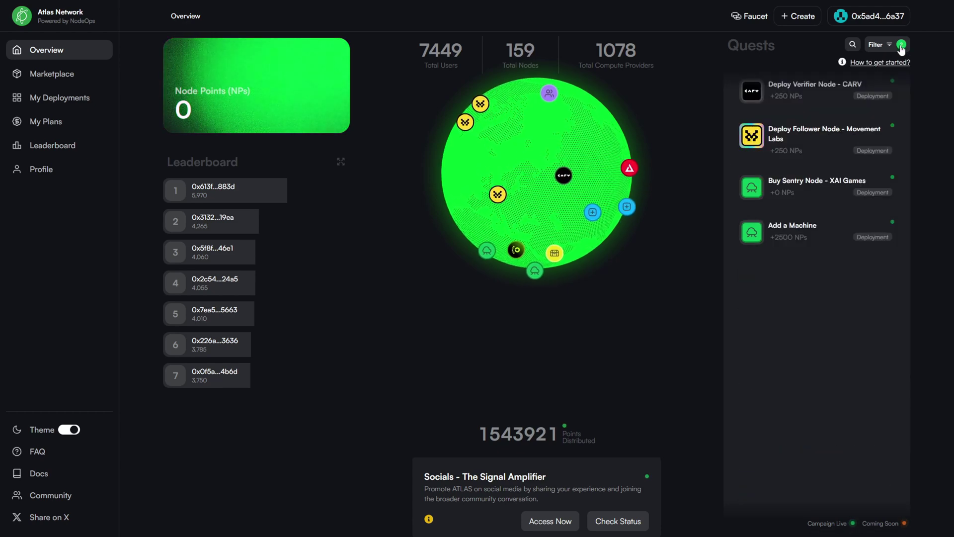
click(802, 240)
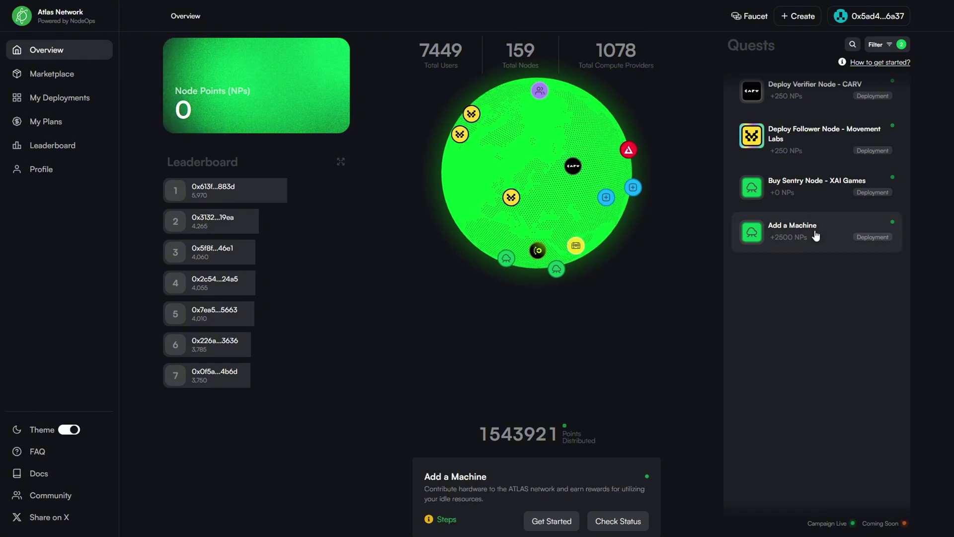